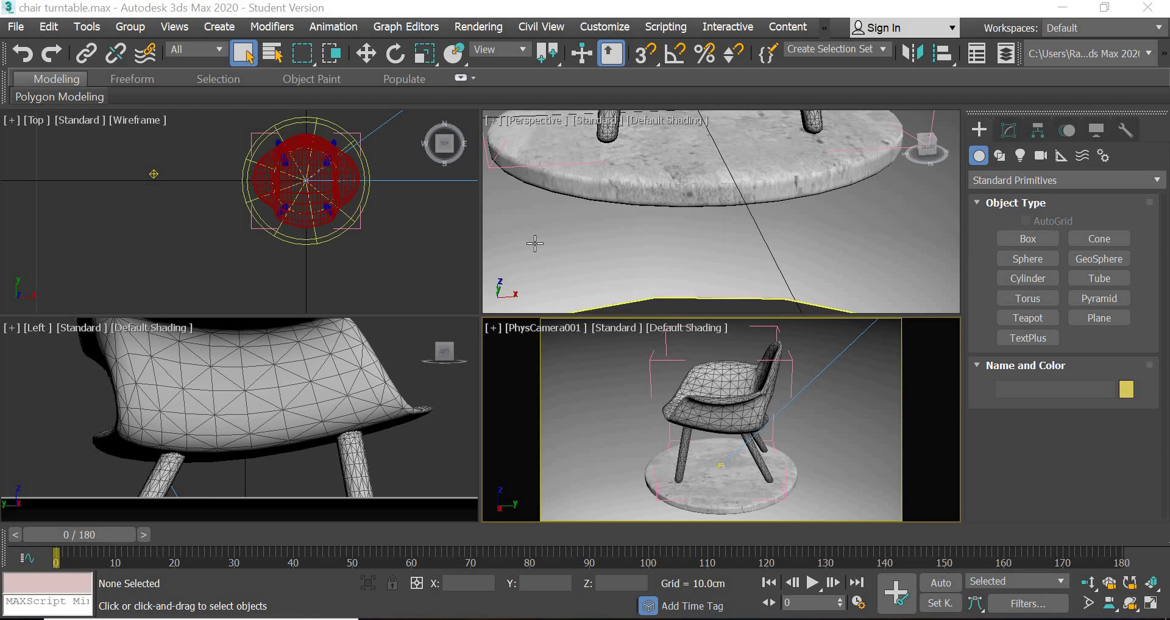
pyautogui.middleClick(361, 250)
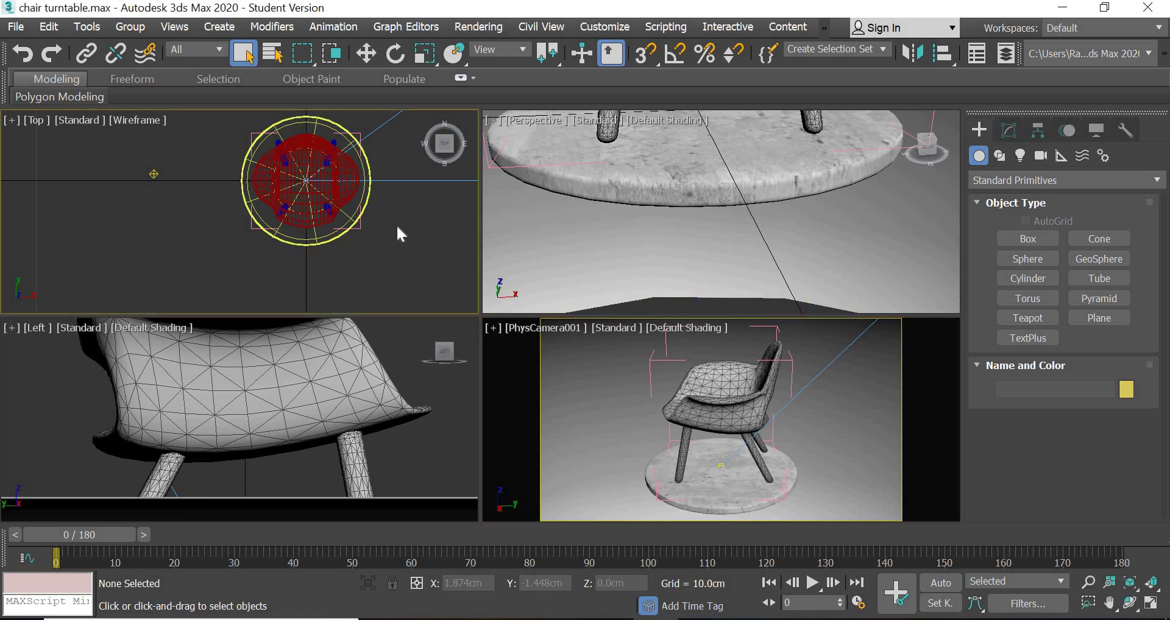
pyautogui.moveTo(282, 268); pyautogui.dragTo(183, 287, button='middle')
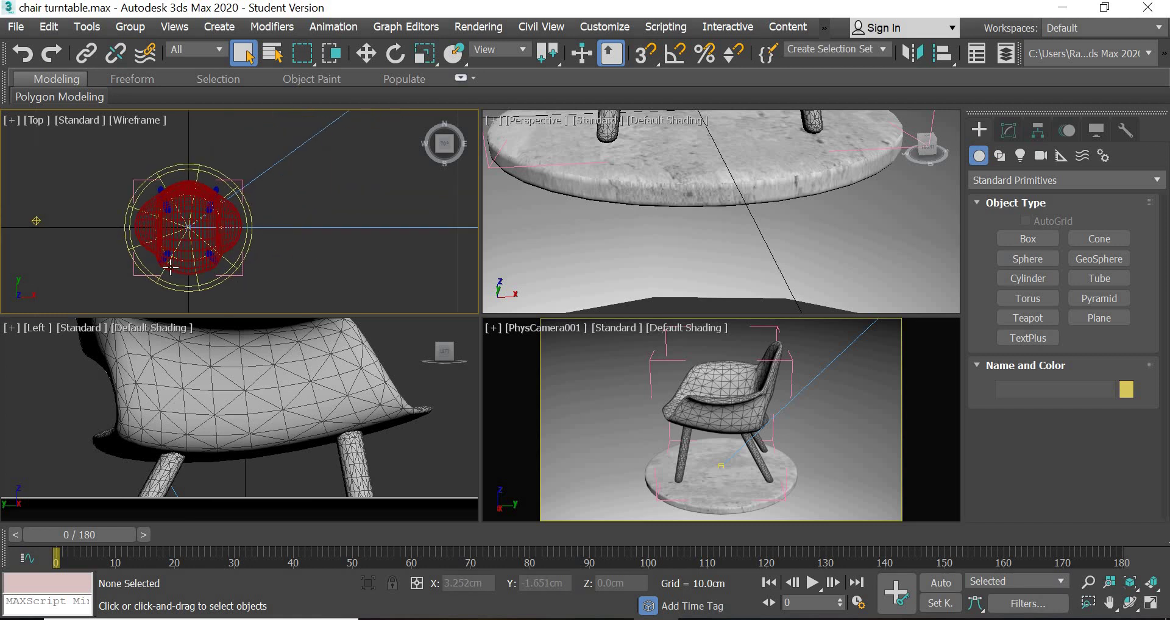
pyautogui.scroll(5, 171, 266)
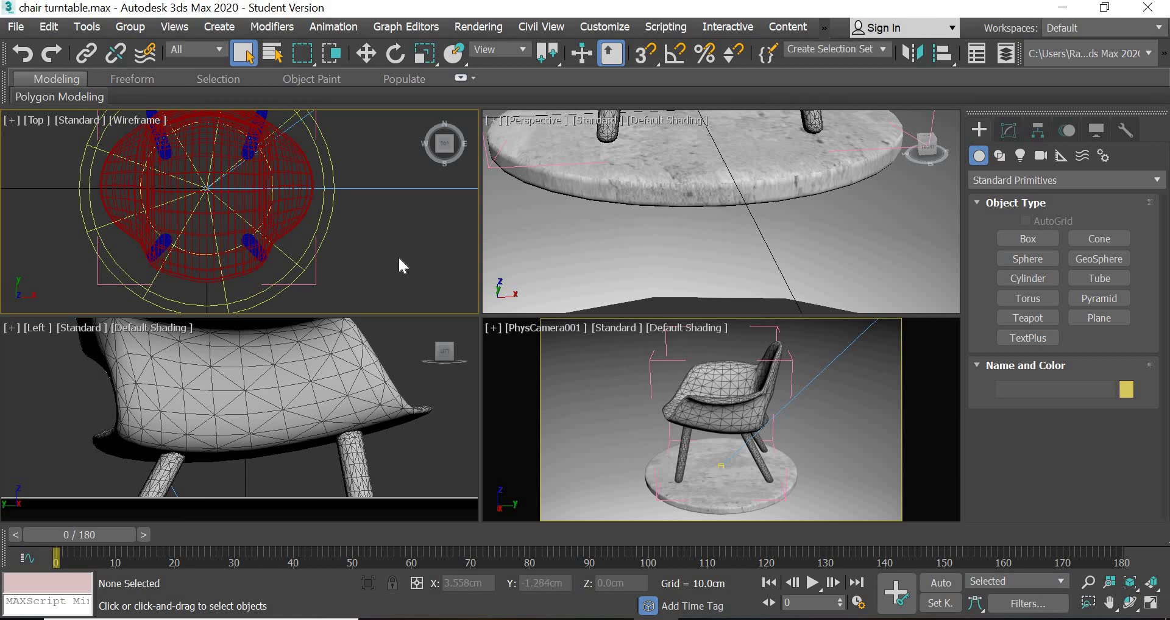
pyautogui.click(724, 399)
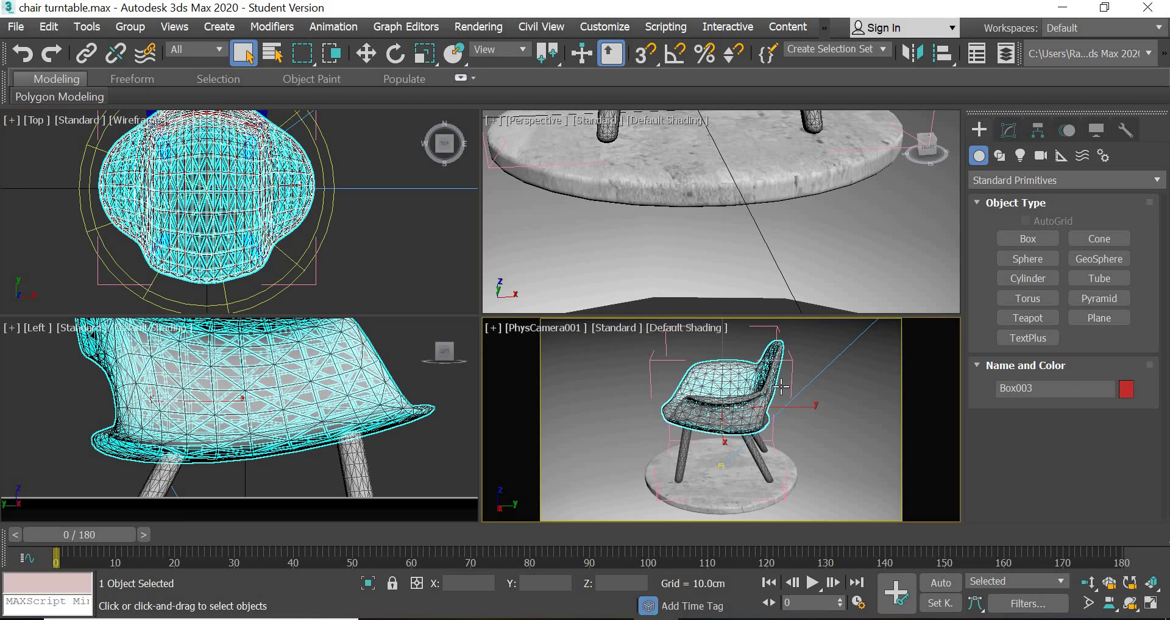
# Render a single test frame from PhysCamera001 with the Scanline Renderer, then close the render and its setup
pyautogui.moveTo(827, 57); pyautogui.dragTo(457, 53)
pyautogui.click(887, 57)
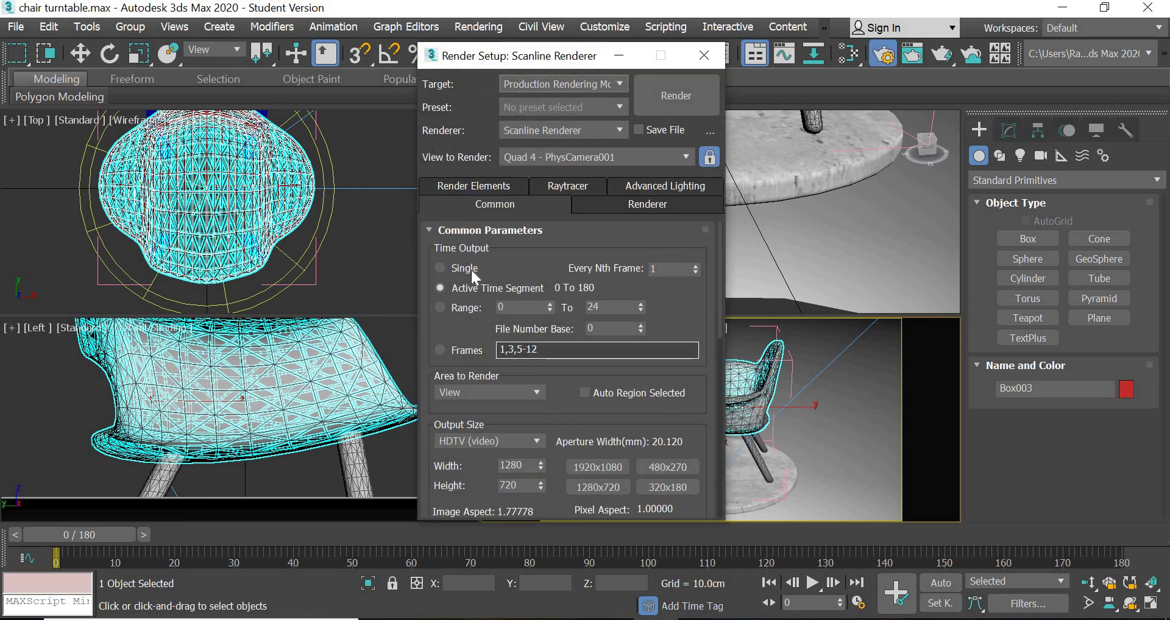
pyautogui.click(447, 271)
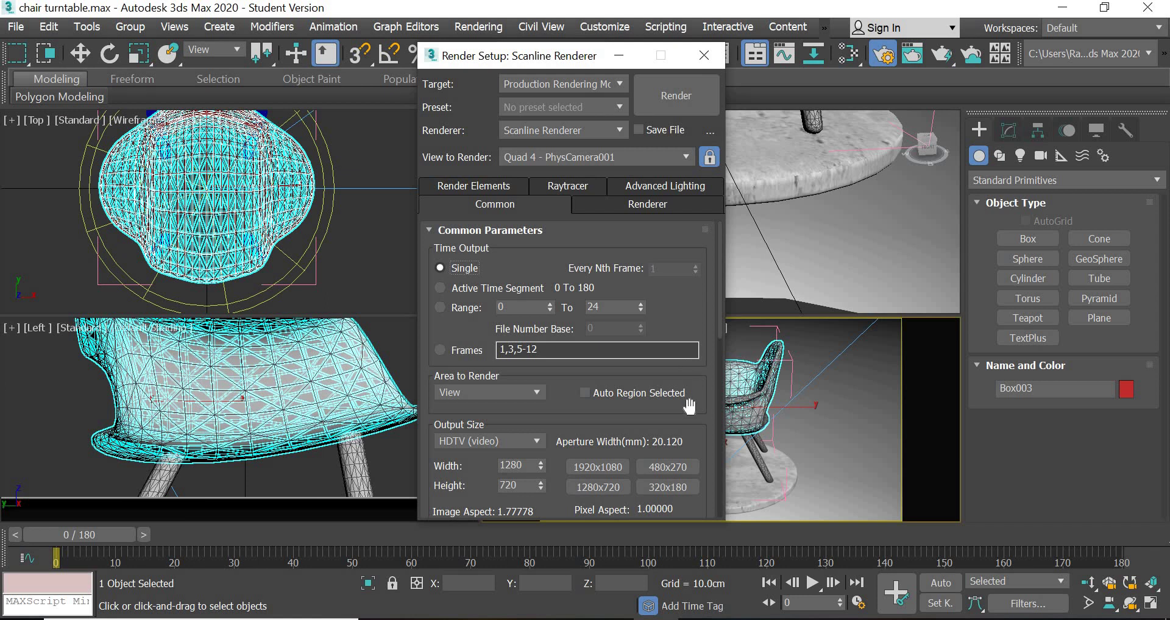
pyautogui.moveTo(703, 362); pyautogui.dragTo(703, 107)
pyautogui.scroll(-5, 486, 403)
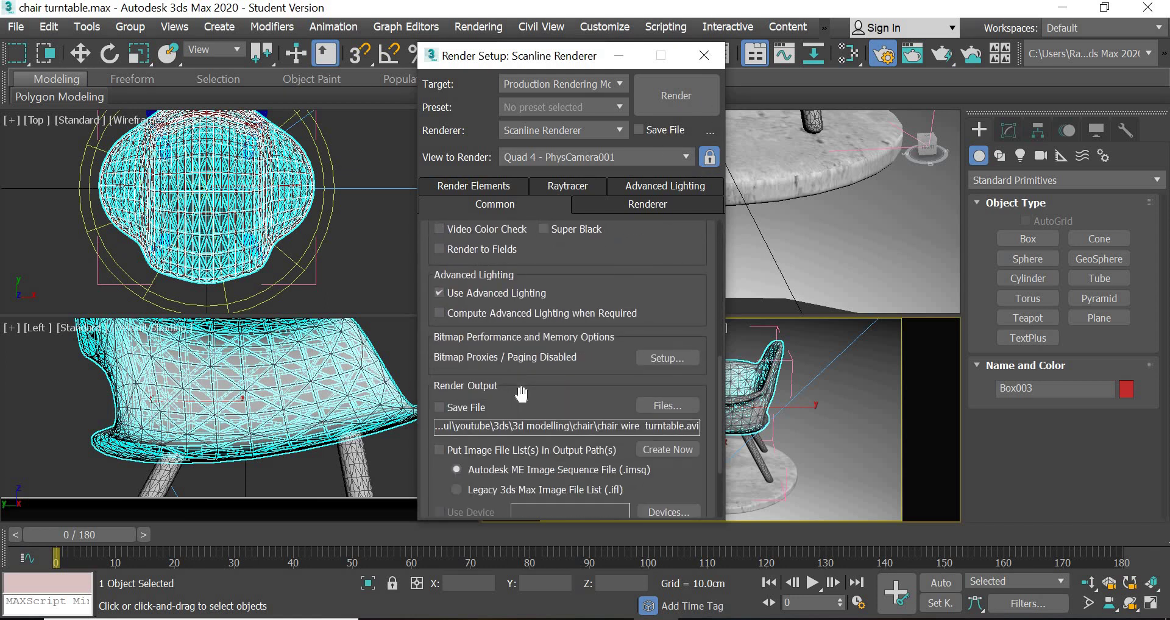
pyautogui.click(678, 98)
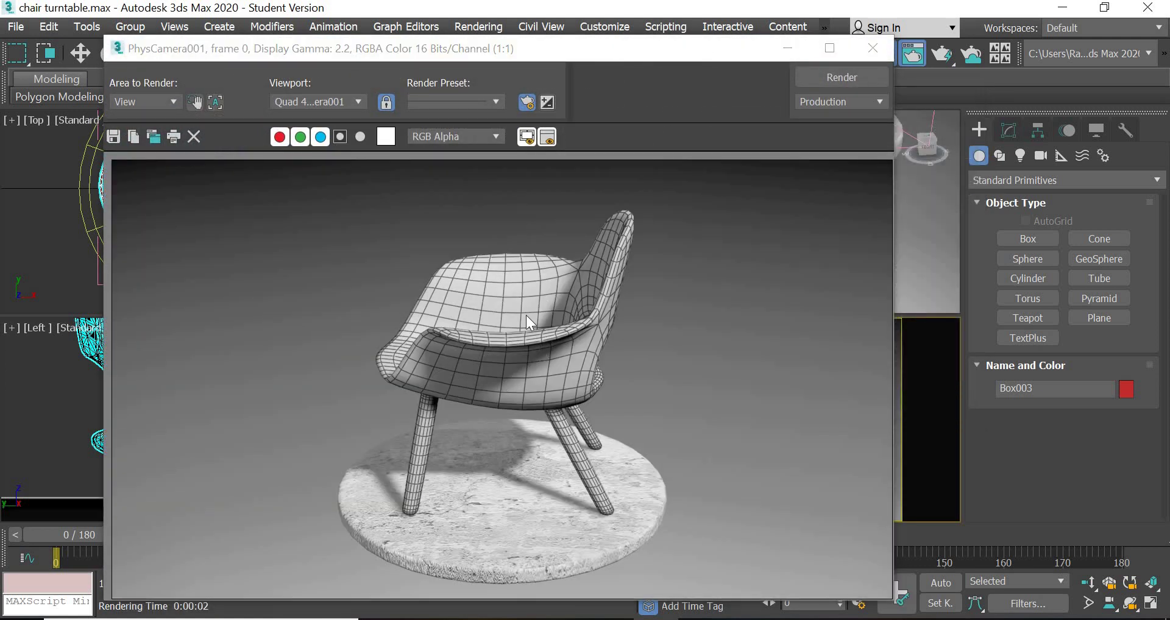
pyautogui.click(873, 48)
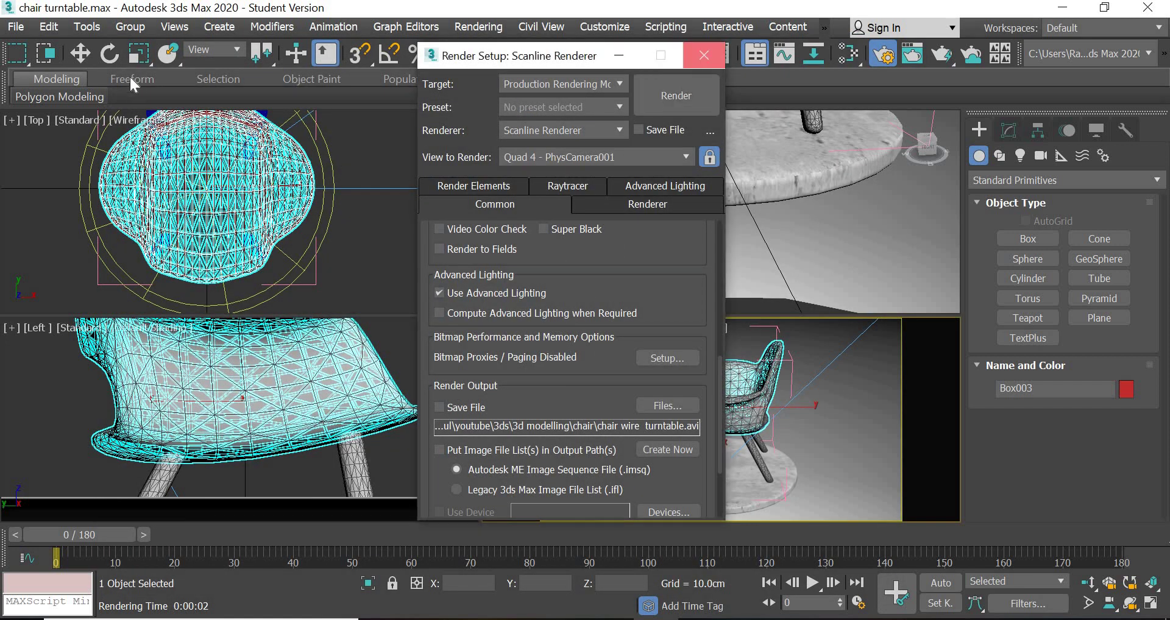
pyautogui.click(704, 56)
pyautogui.moveTo(454, 58); pyautogui.dragTo(741, 57)
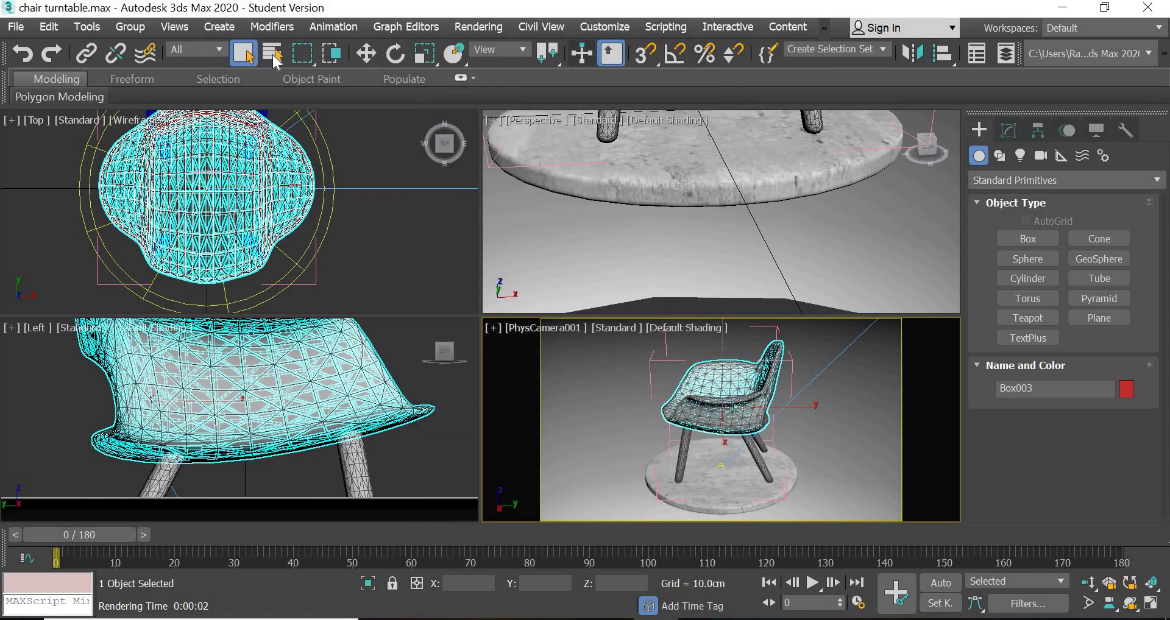
# Select the chair wire group to check its Push modifier's value, then clear the selection
pyautogui.click(272, 54)
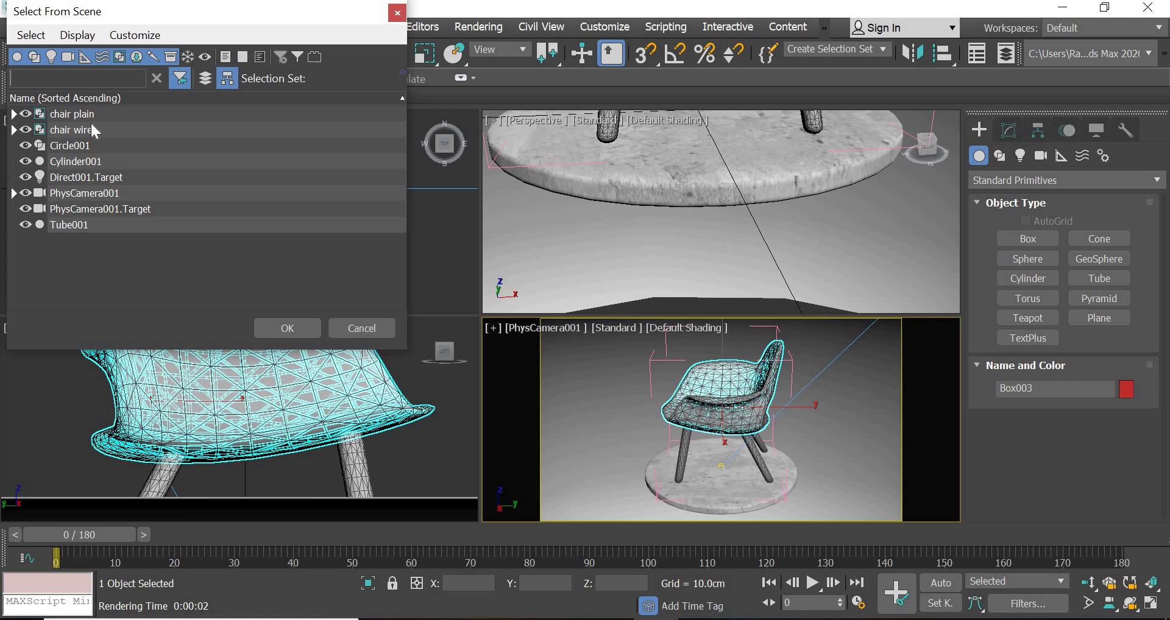
pyautogui.click(78, 132)
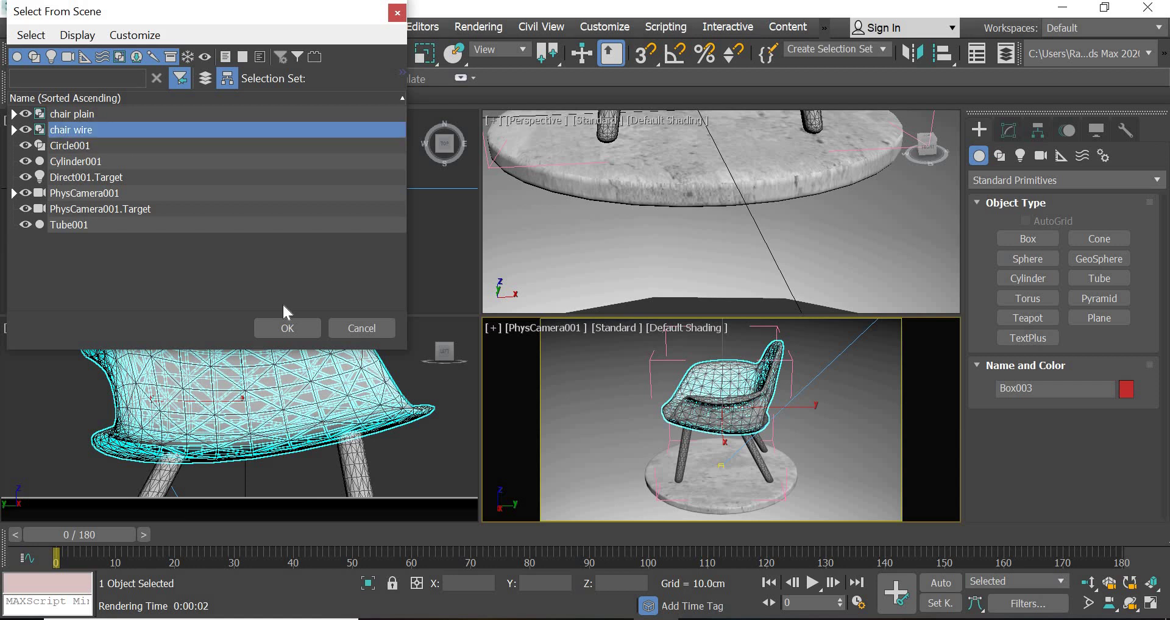
pyautogui.click(288, 328)
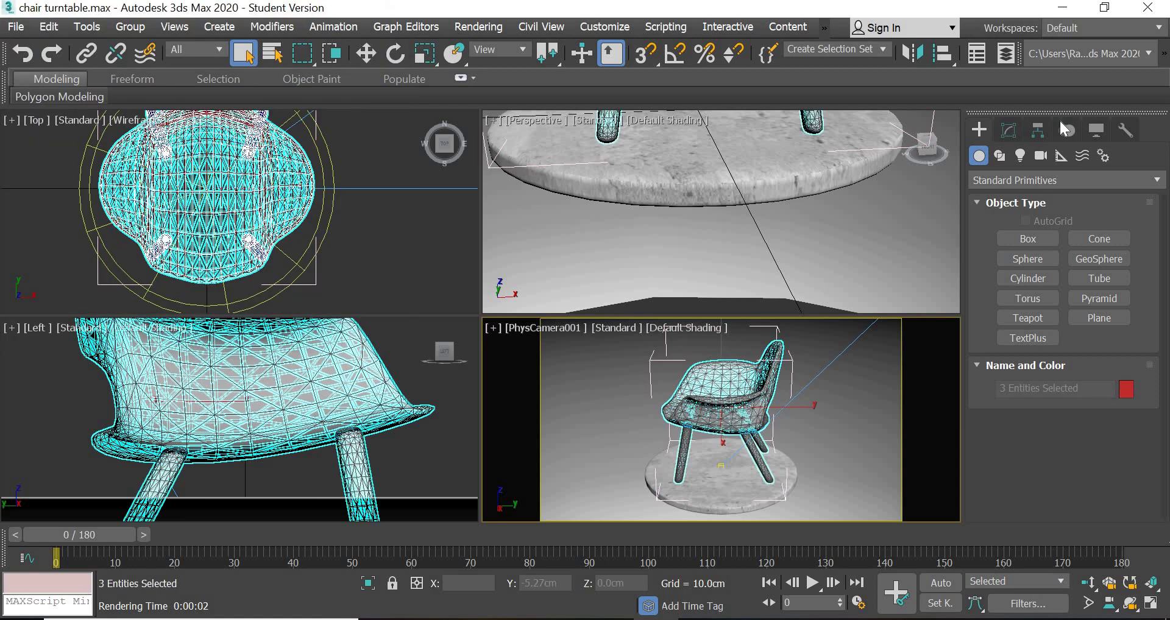
pyautogui.click(1012, 125)
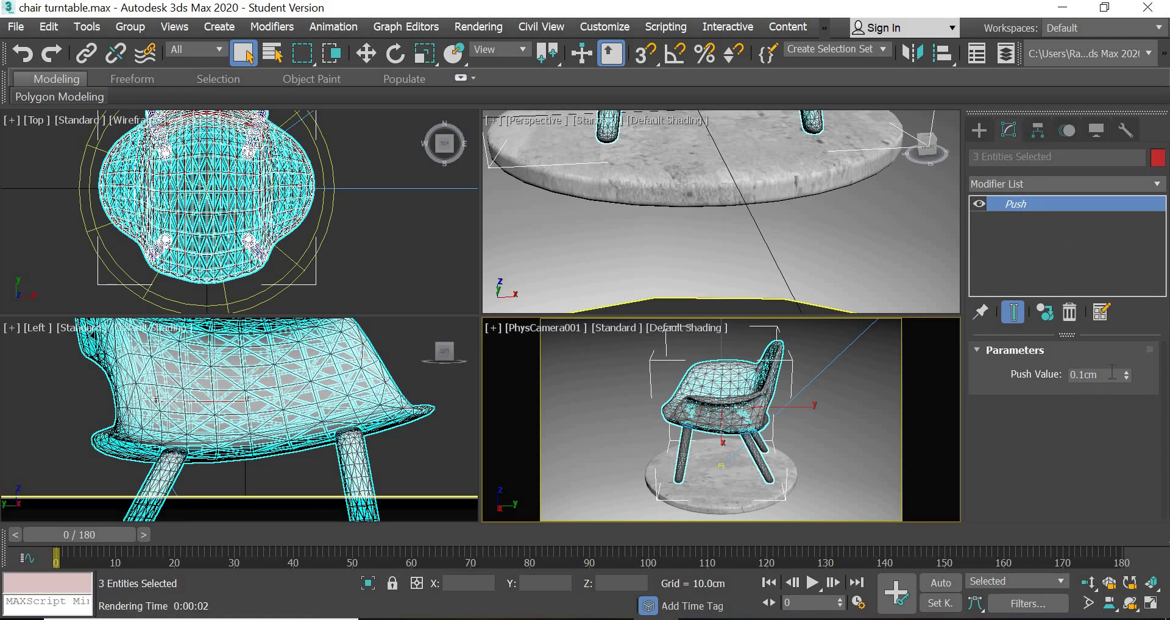
pyautogui.click(1093, 369)
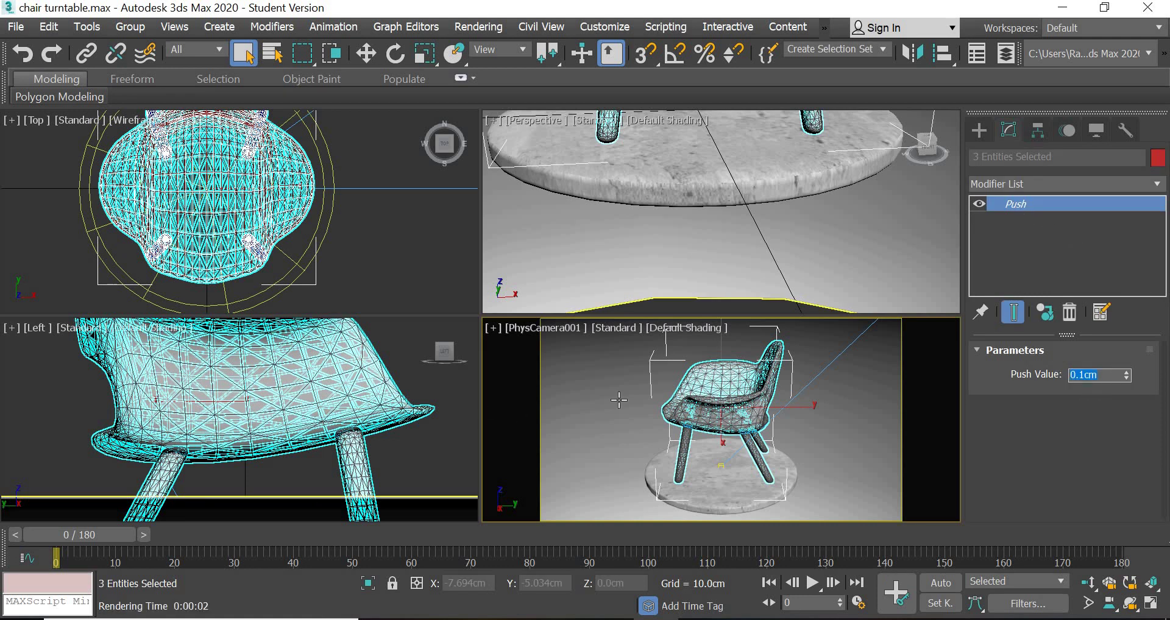
pyautogui.hotkey('ctrl', 'd')
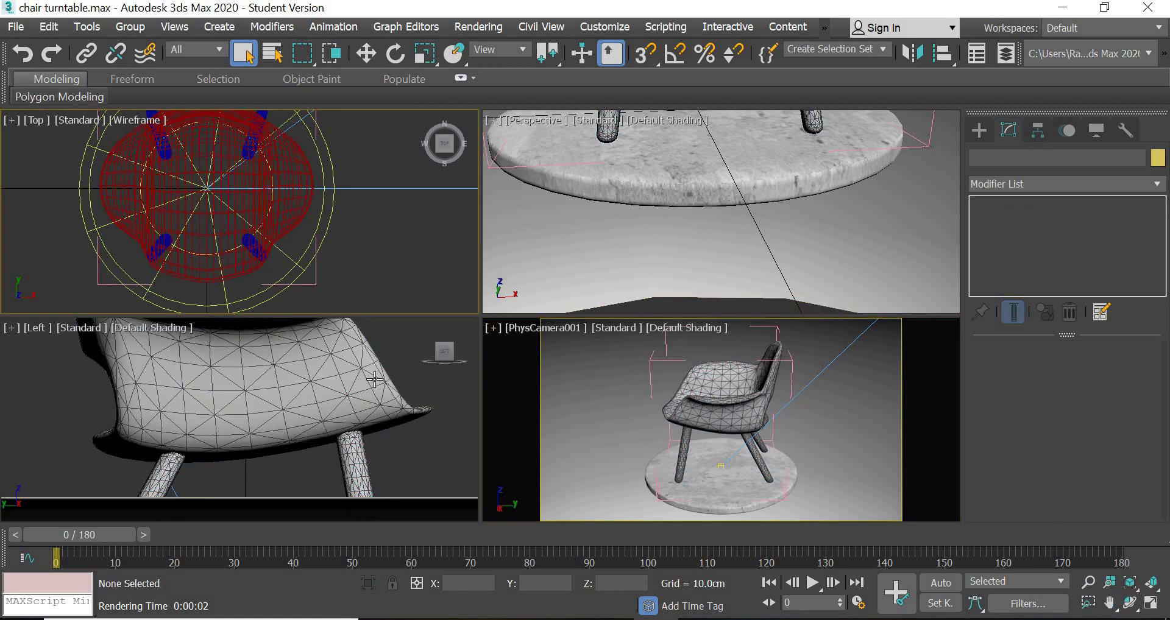
# Render frame 0 of the PhysCamera001 view again to check the chair's wireframe, and close the result
pyautogui.scroll(10, 375, 380)
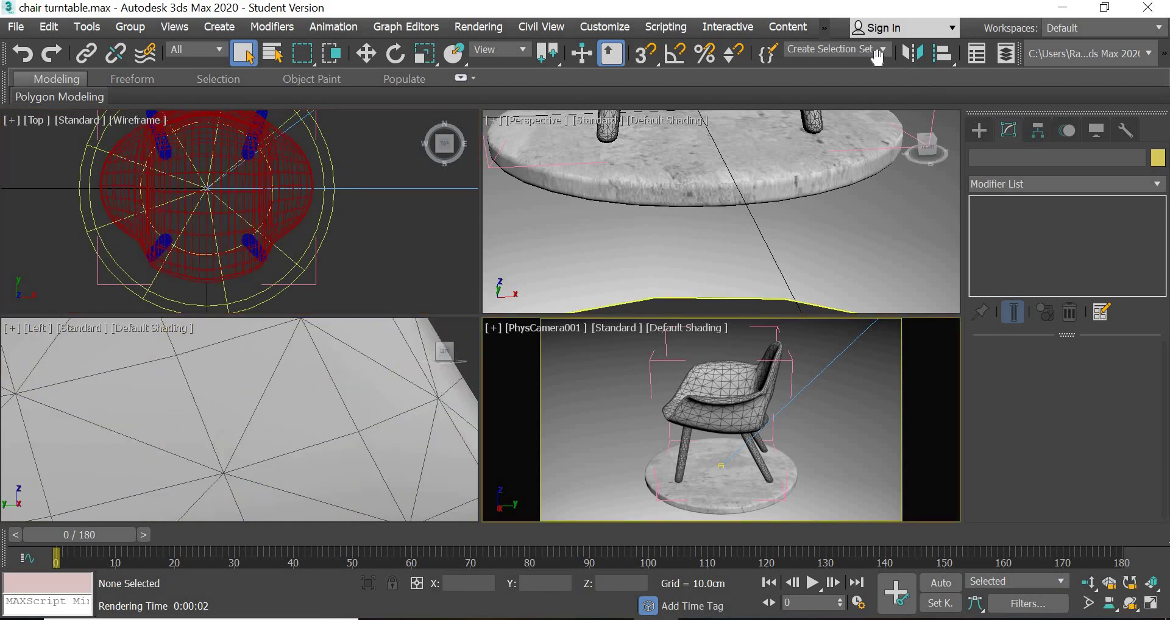
pyautogui.scroll(-5, 914, 61)
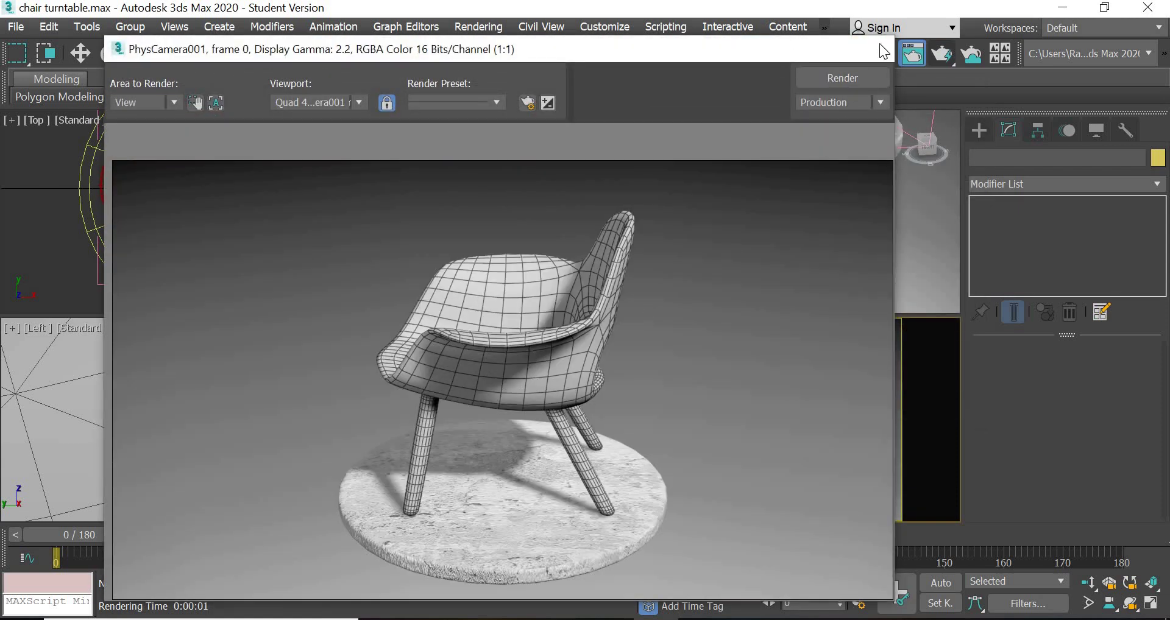
pyautogui.click(879, 44)
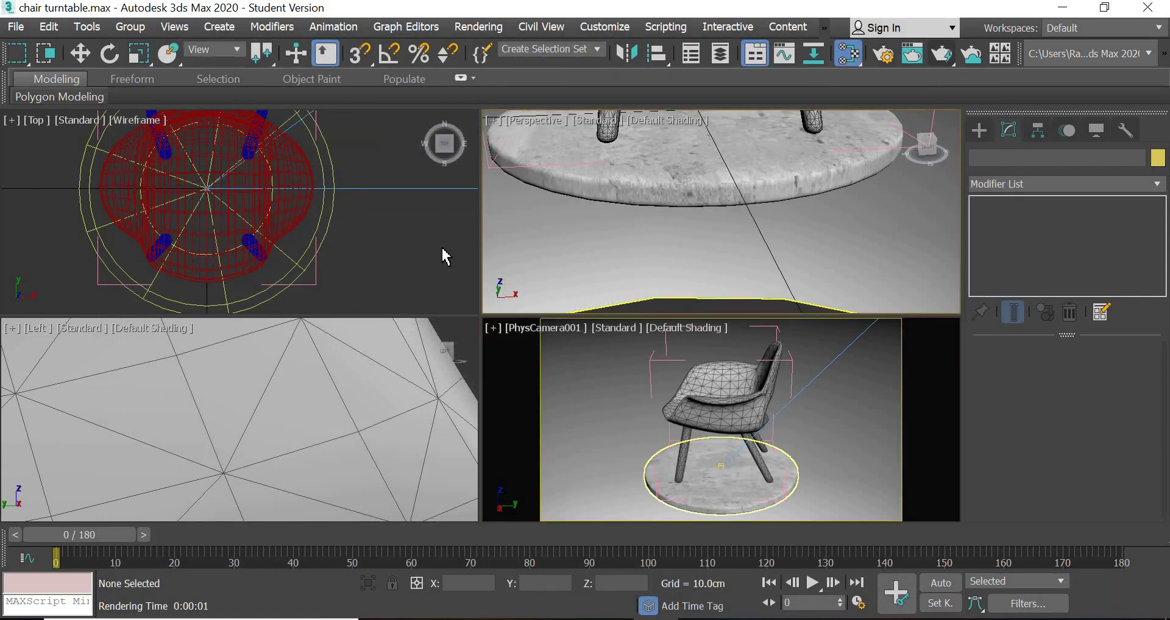
# Check the wire material's Wire size in its Extended Parameters in the Slate Material Editor, then minimize the editor
pyautogui.press('m')
pyautogui.doubleClick(543, 295)
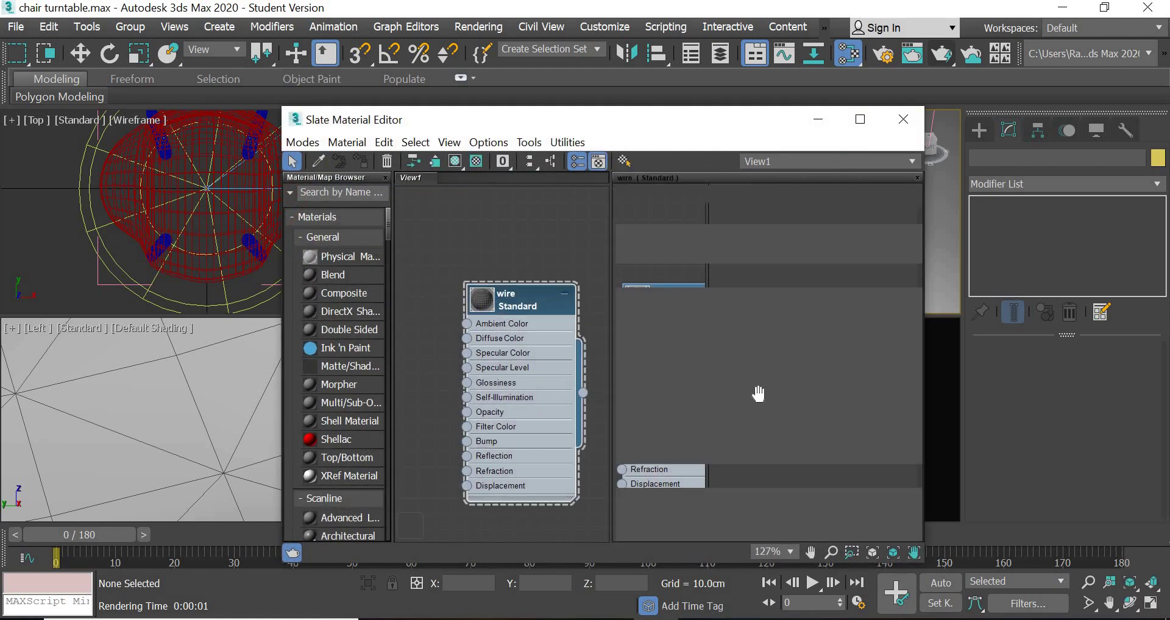
pyautogui.scroll(-3, 872, 406)
pyautogui.doubleClick(871, 419)
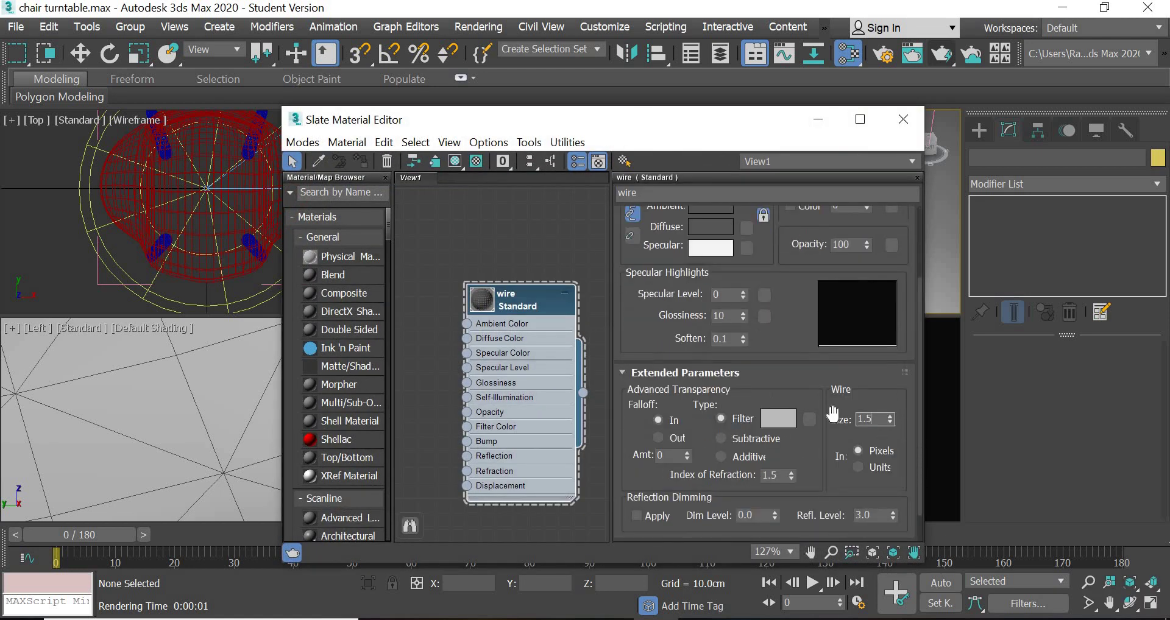
pyautogui.click(818, 120)
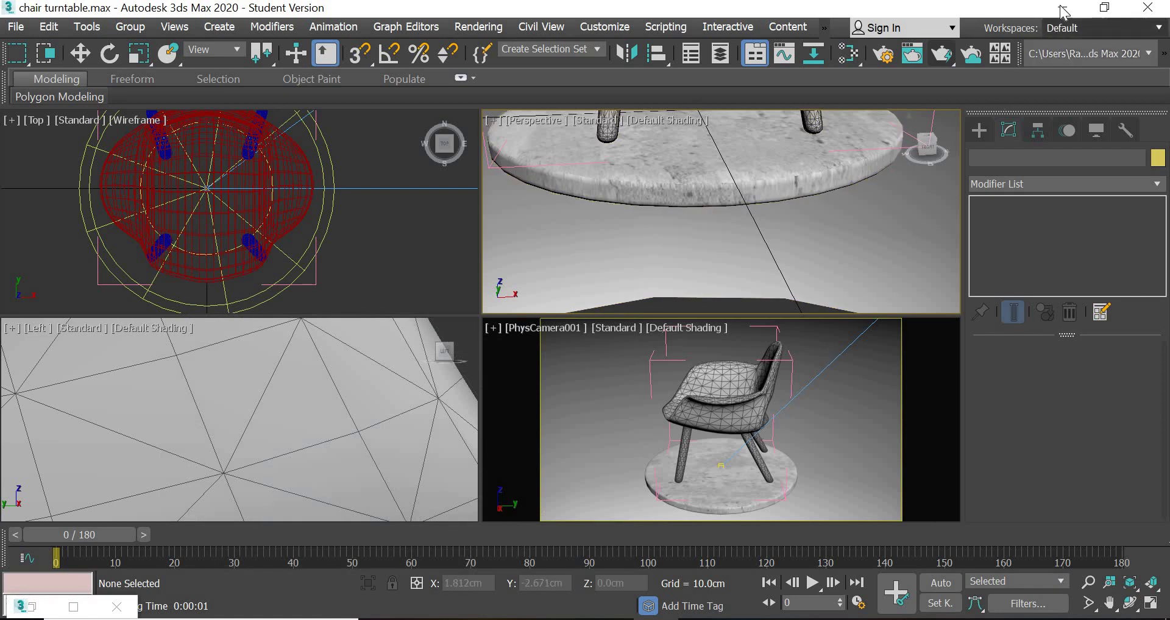
# Set the render setup to output the PhysCamera001 view over the active time segment
pyautogui.click(885, 55)
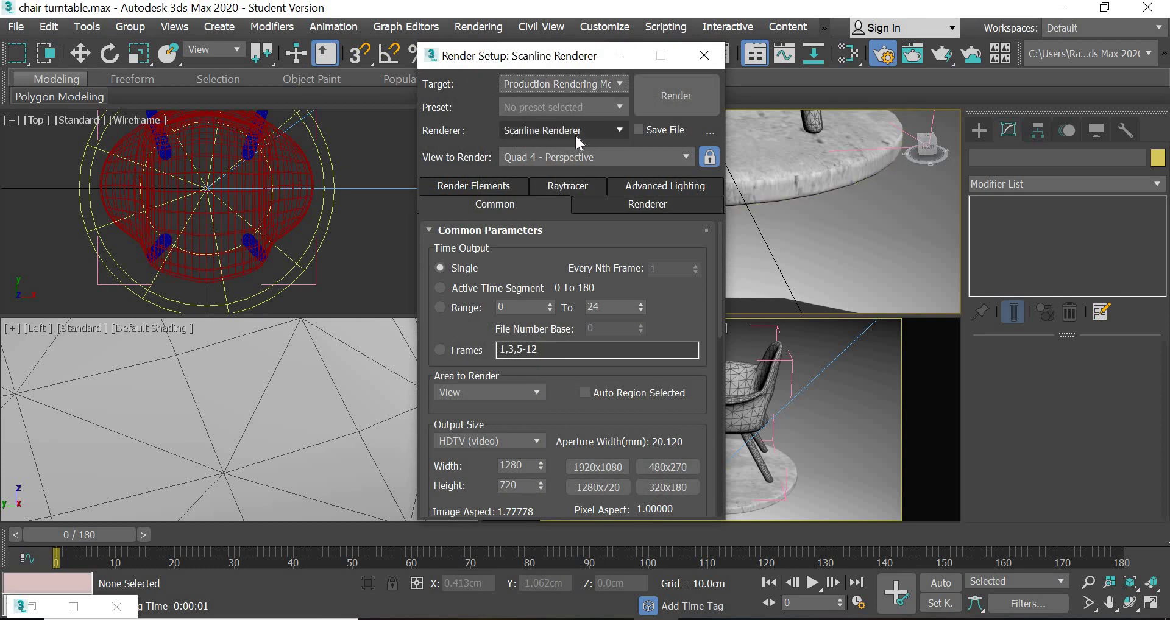
pyautogui.click(531, 157)
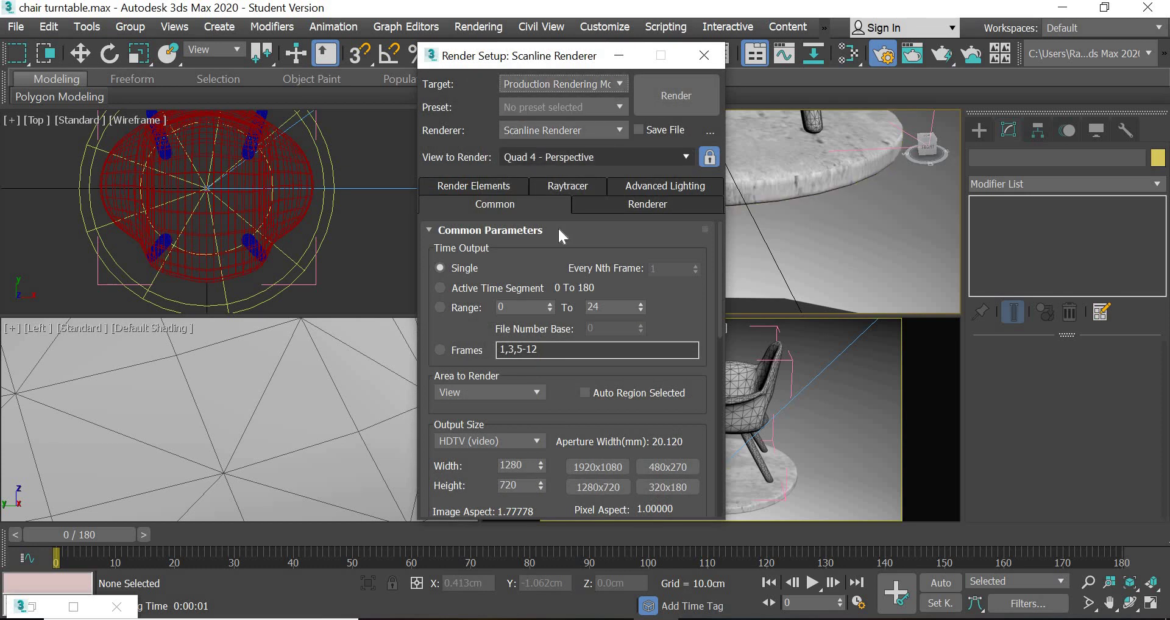
pyautogui.click(560, 229)
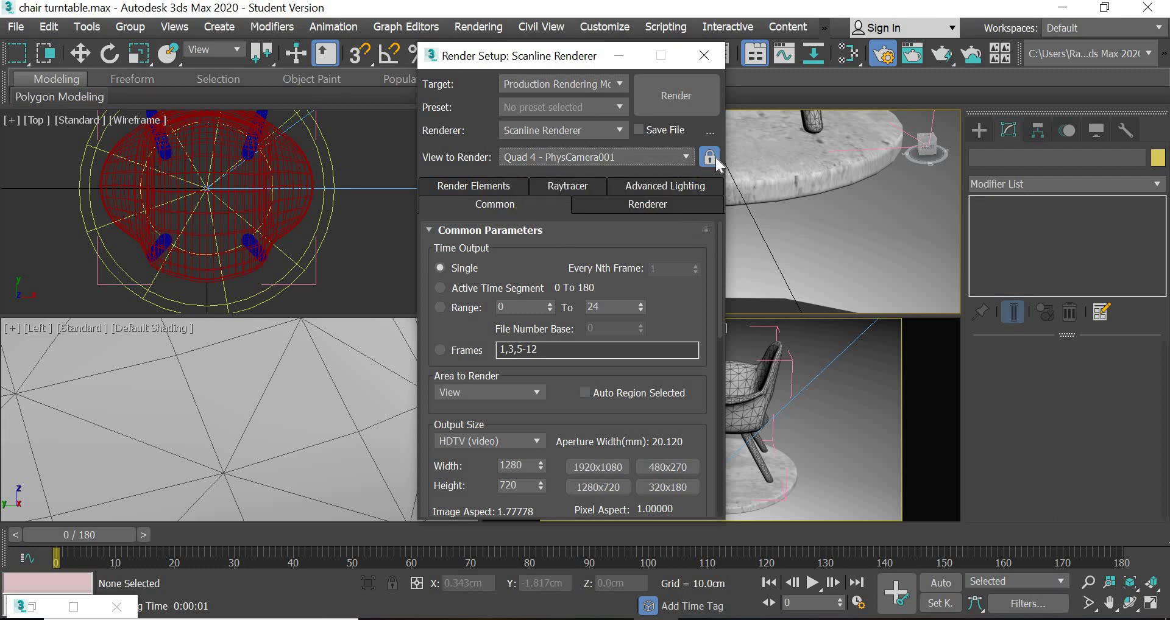
pyautogui.click(455, 289)
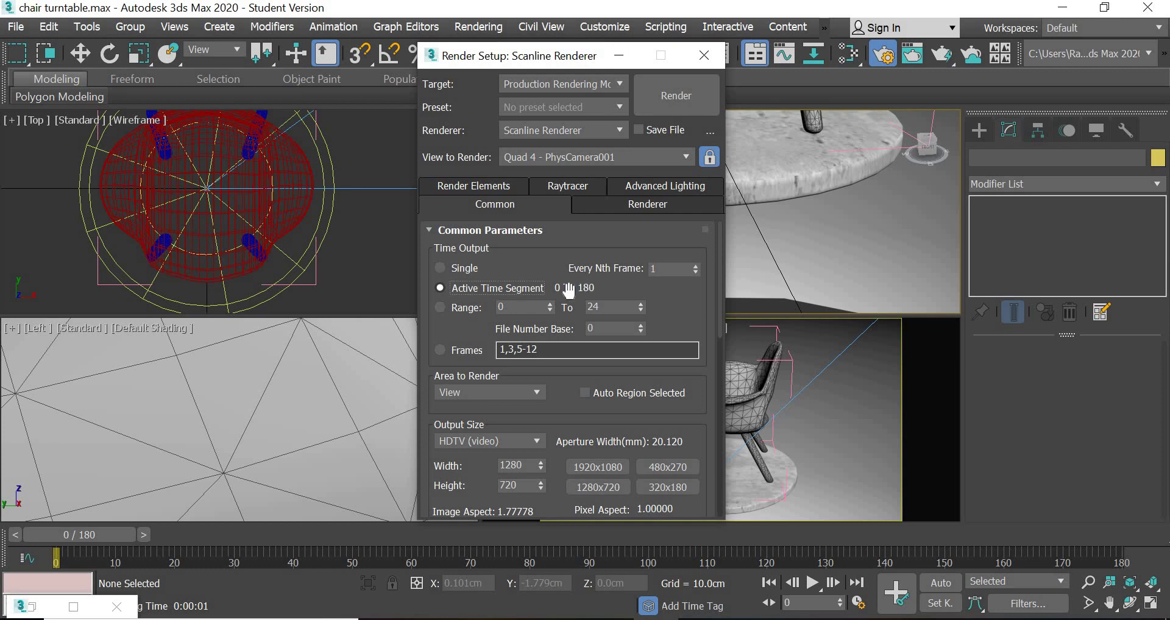
# Enable saving the render output to chair wire turntable.avi and close the render setup
pyautogui.scroll(-5, 553, 263)
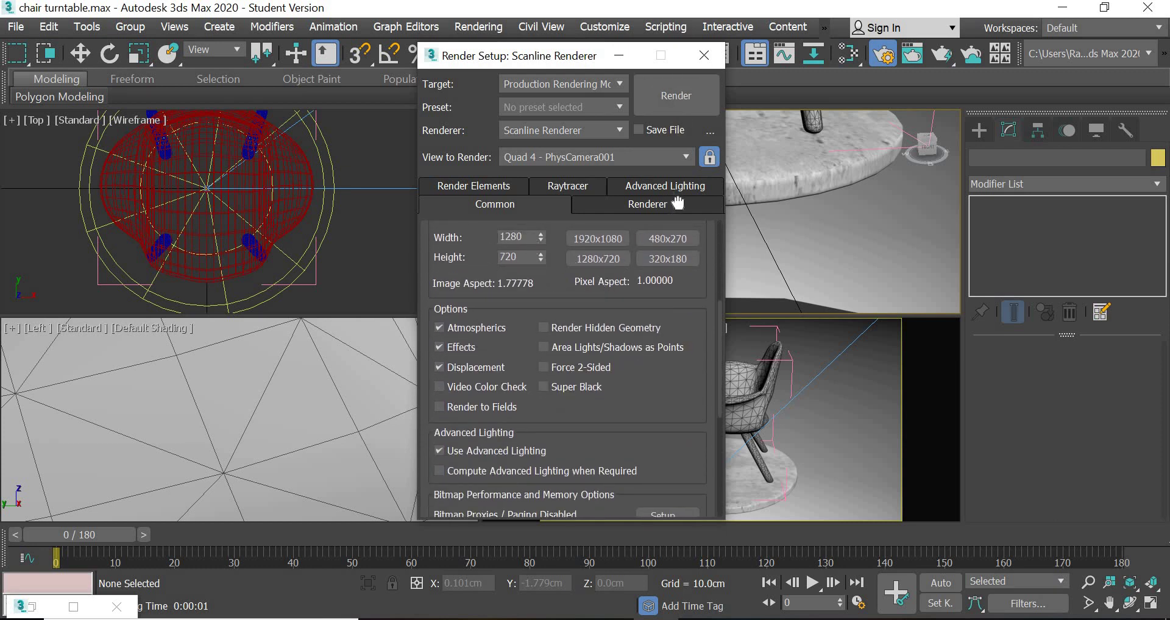
pyautogui.scroll(-4, 473, 396)
pyautogui.click(451, 396)
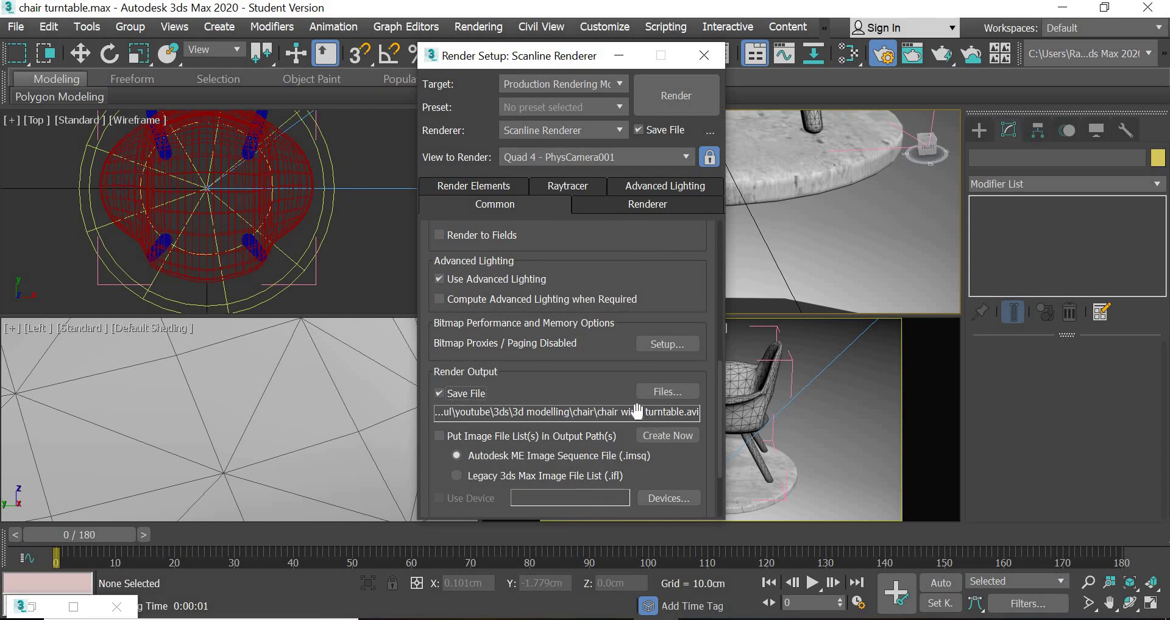
pyautogui.click(707, 56)
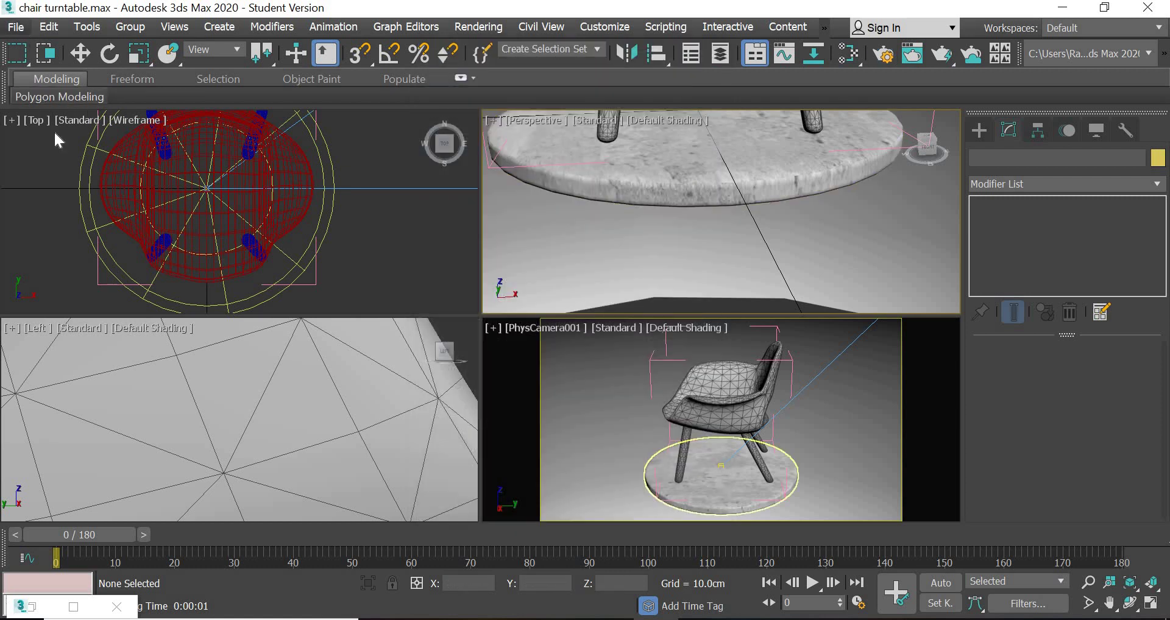
# Save the chair turntable scene and exit 3ds Max
pyautogui.click(16, 27)
pyautogui.click(53, 161)
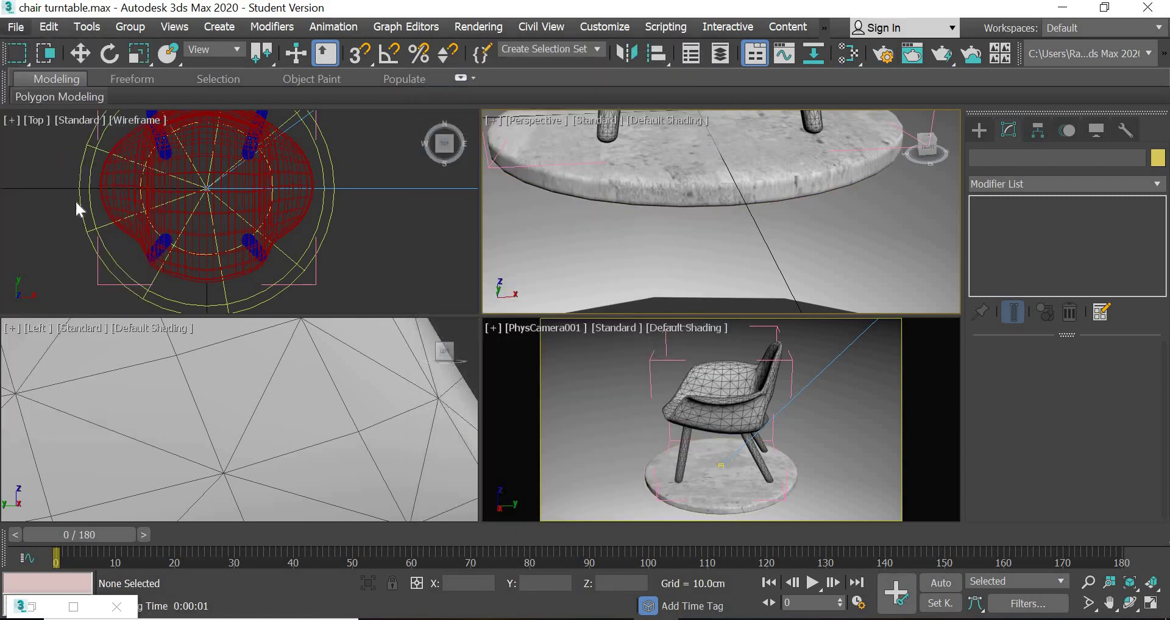
pyautogui.click(15, 27)
pyautogui.click(49, 448)
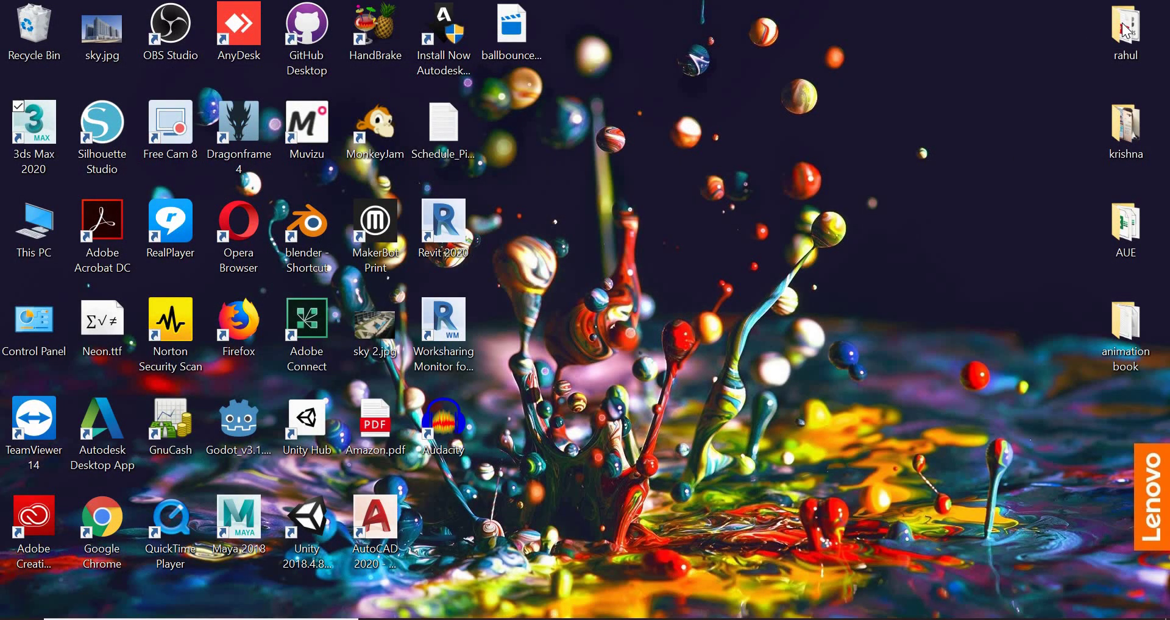
# Open the organic chair project folder, found under youtube, 3ds, 3d modelling and chair in the desktop's personal folder
pyautogui.doubleClick(1127, 31)
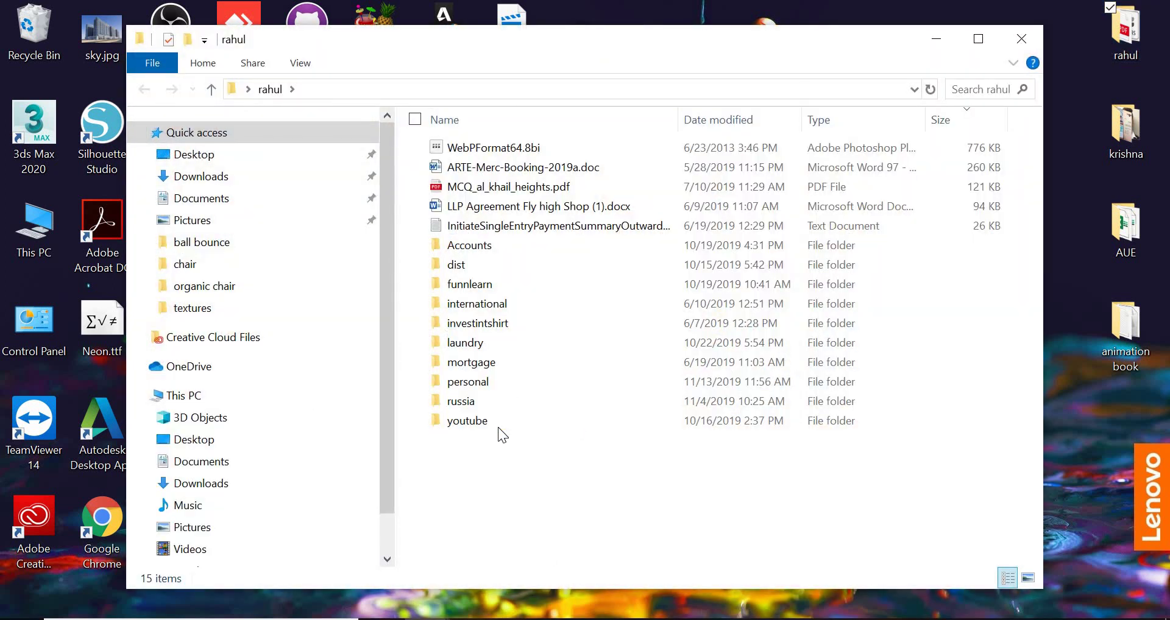
pyautogui.doubleClick(496, 423)
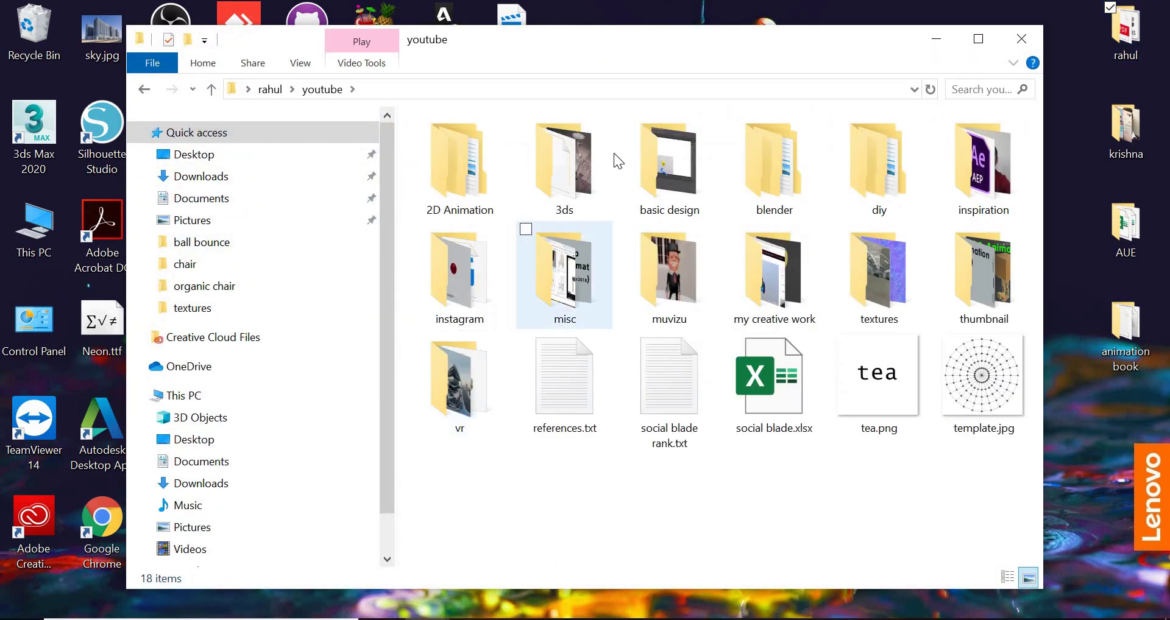
pyautogui.doubleClick(597, 155)
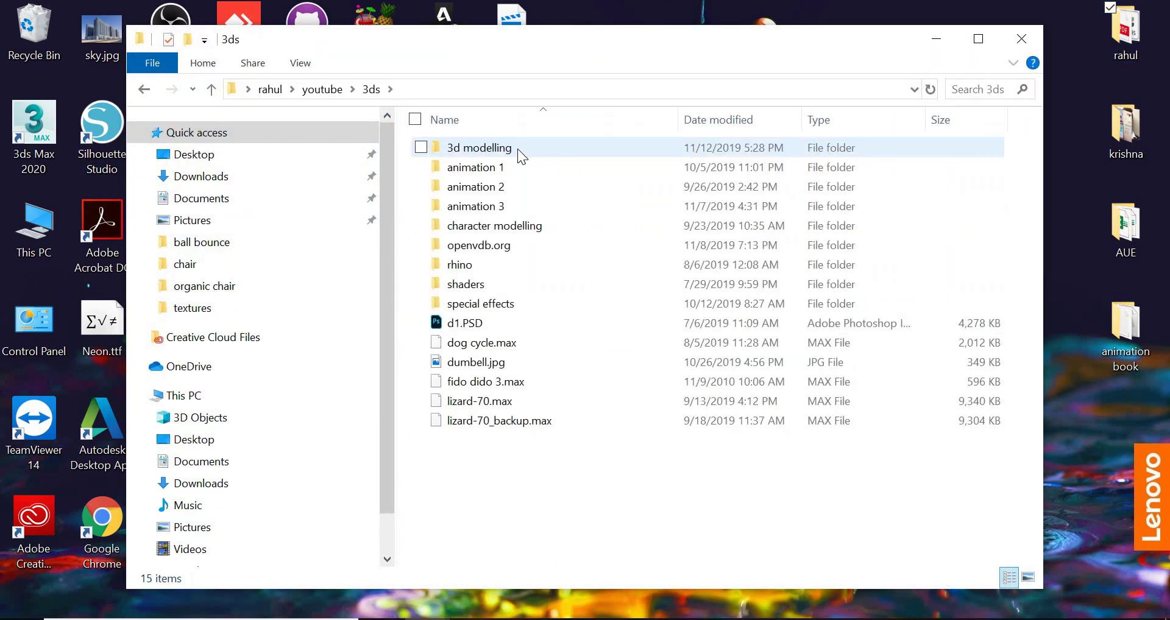
pyautogui.doubleClick(517, 149)
pyautogui.doubleClick(448, 156)
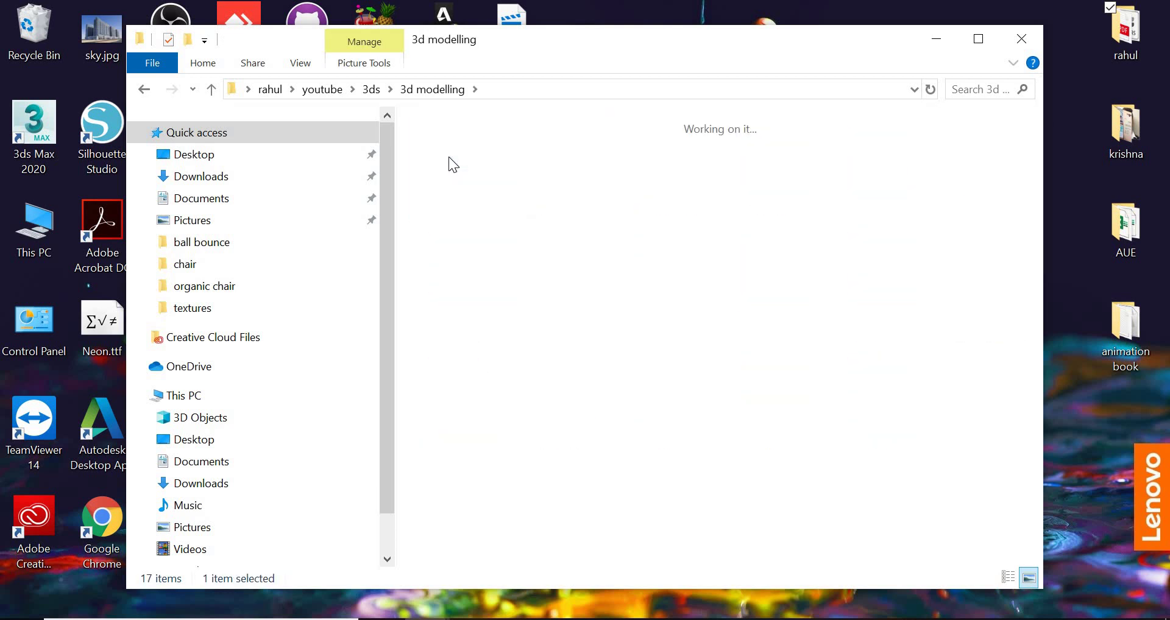
pyautogui.doubleClick(567, 155)
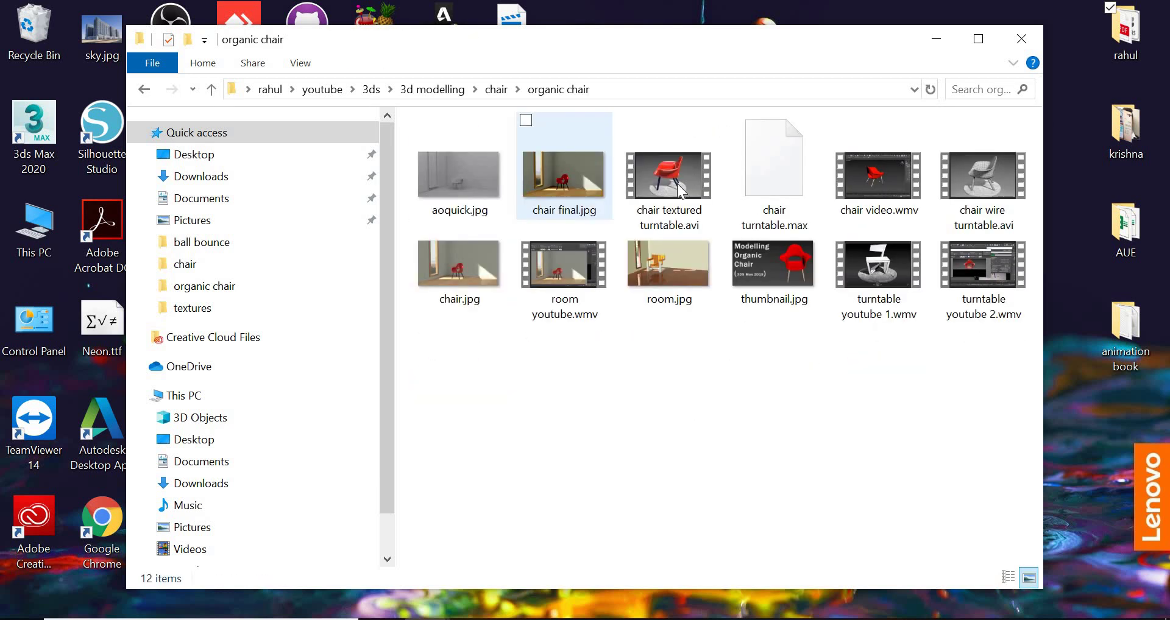
# Play chair wire turntable.avi at half size in QuickTime Player and move the player window clear of the folder's files
pyautogui.rightClick(991, 195)
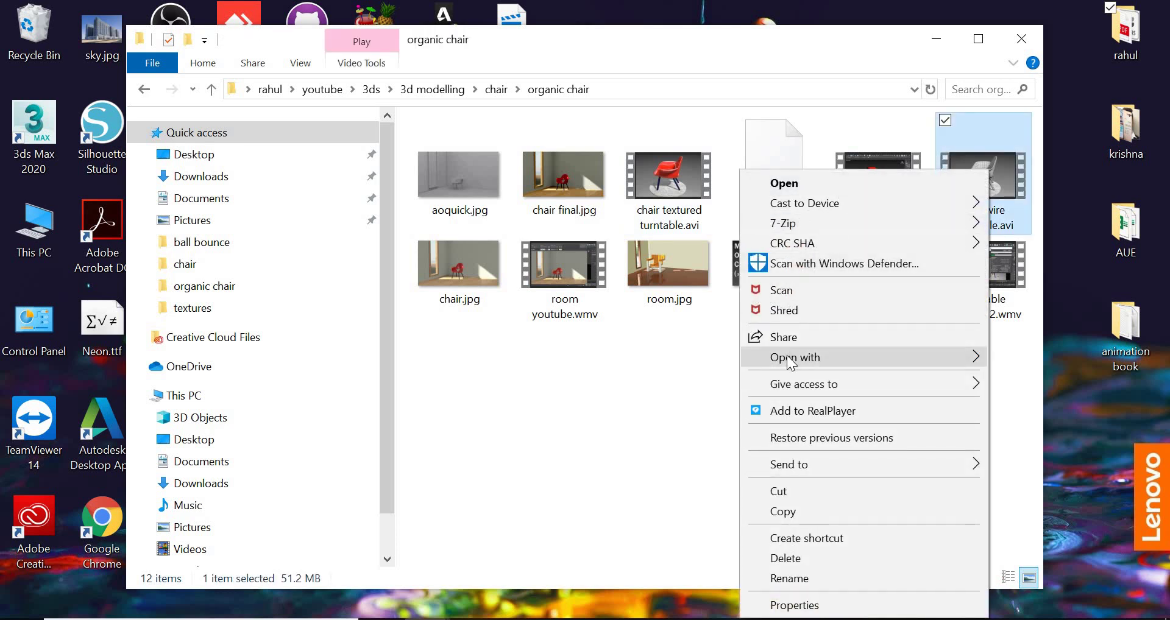
pyautogui.moveTo(791, 360)
pyautogui.click(545, 419)
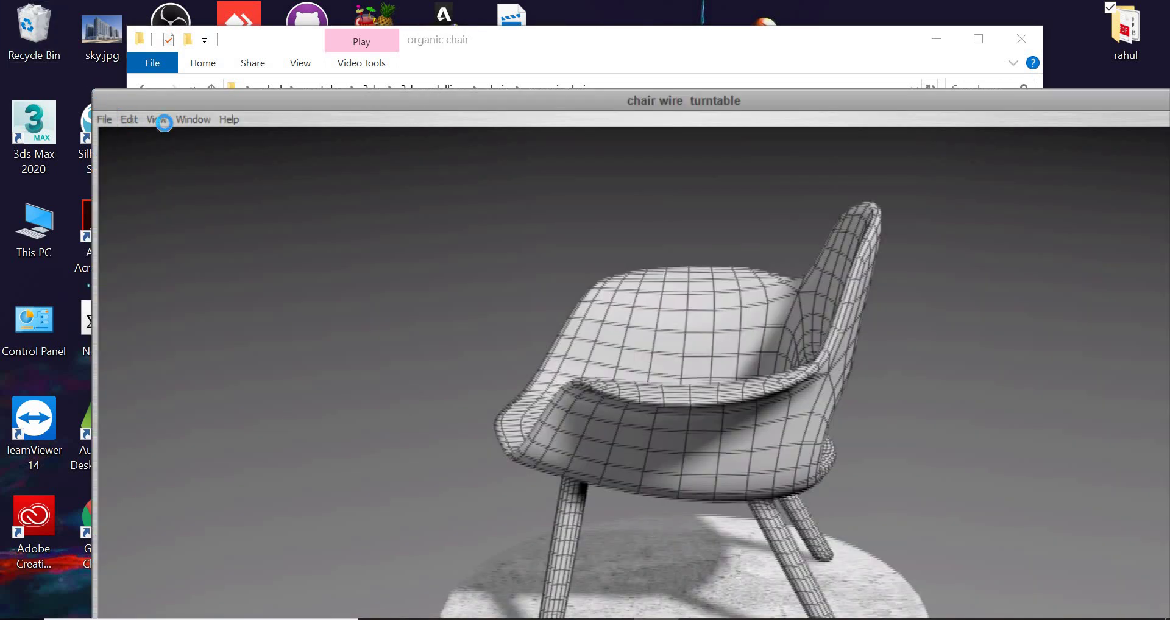
pyautogui.click(174, 138)
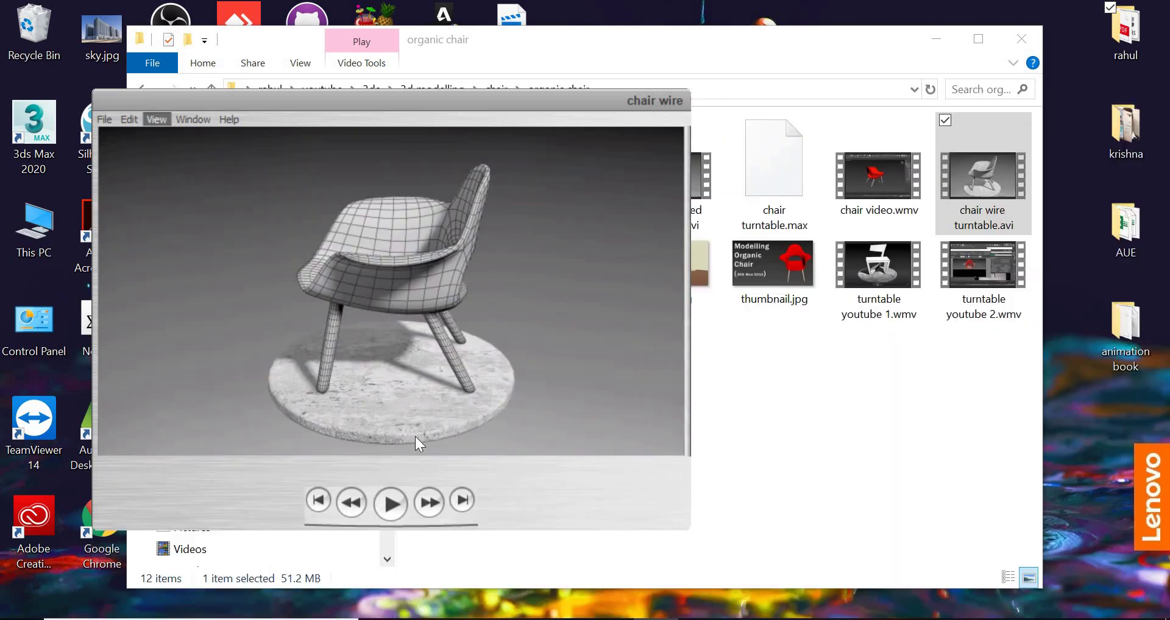
pyautogui.click(389, 503)
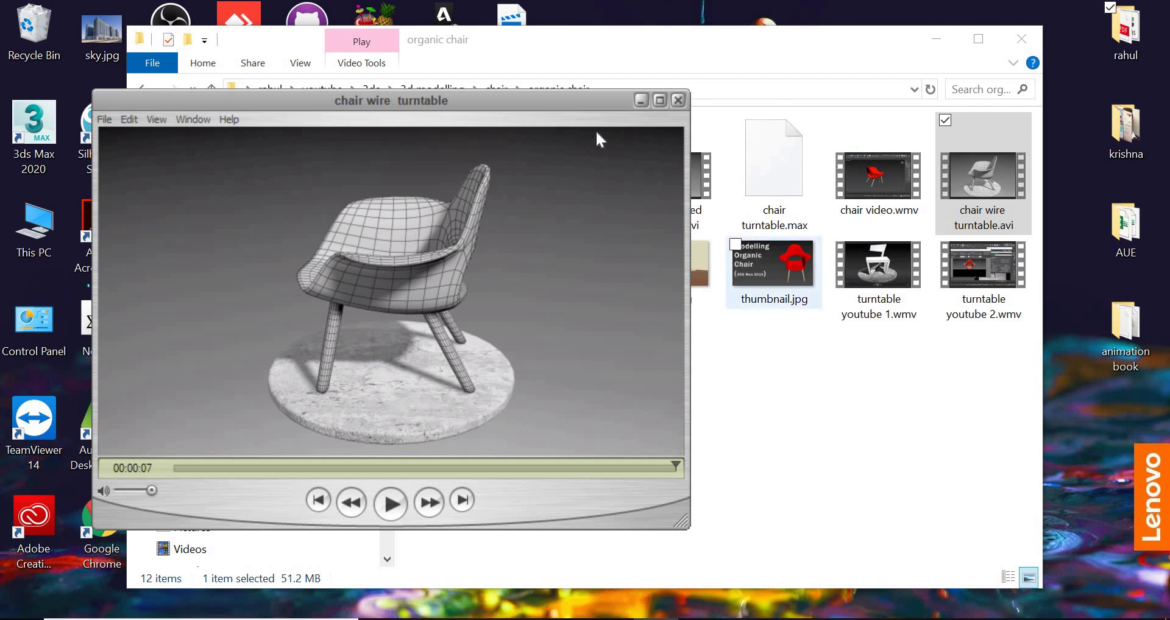
pyautogui.moveTo(355, 186); pyautogui.dragTo(369, 296)
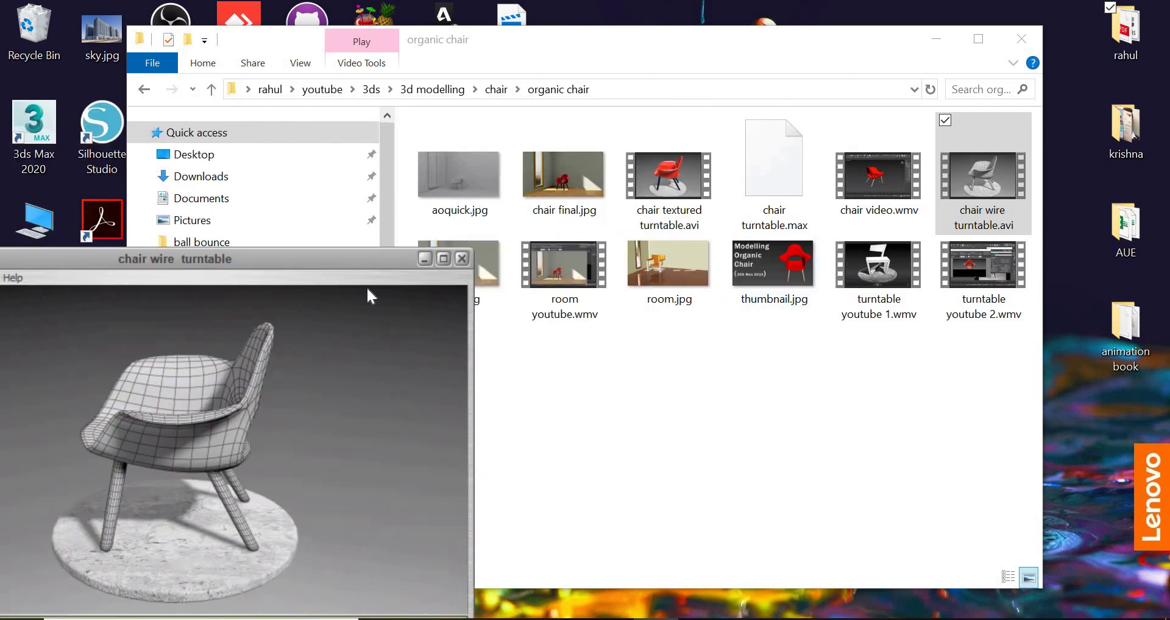
# Play chair textured turntable.avi at half size in QuickTime Player
pyautogui.rightClick(664, 181)
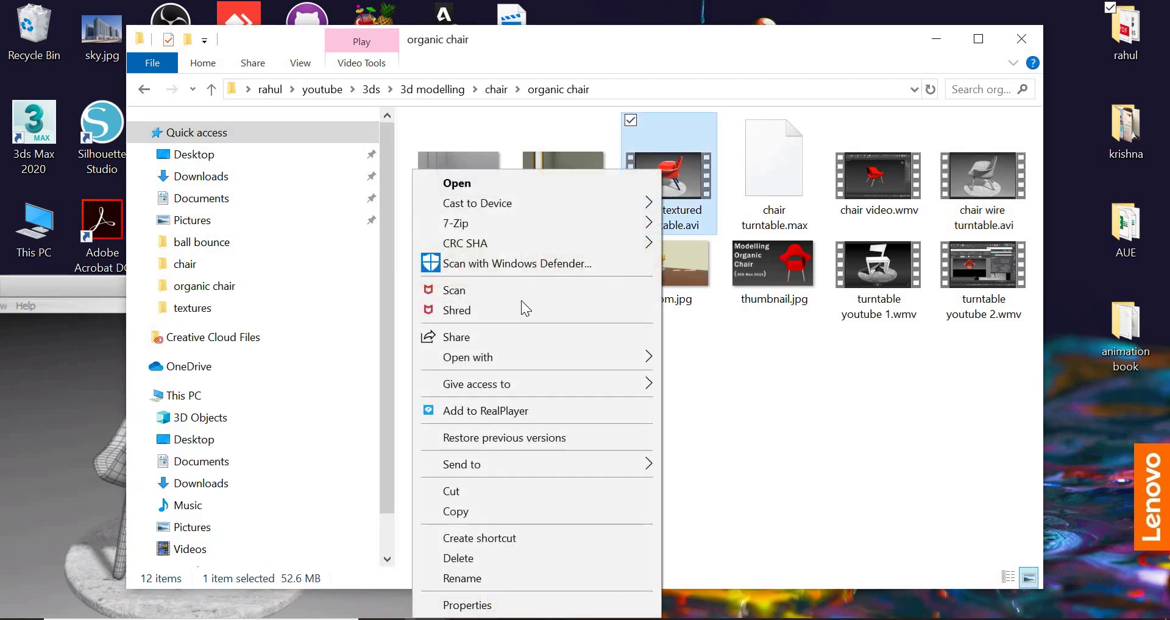
pyautogui.moveTo(511, 365)
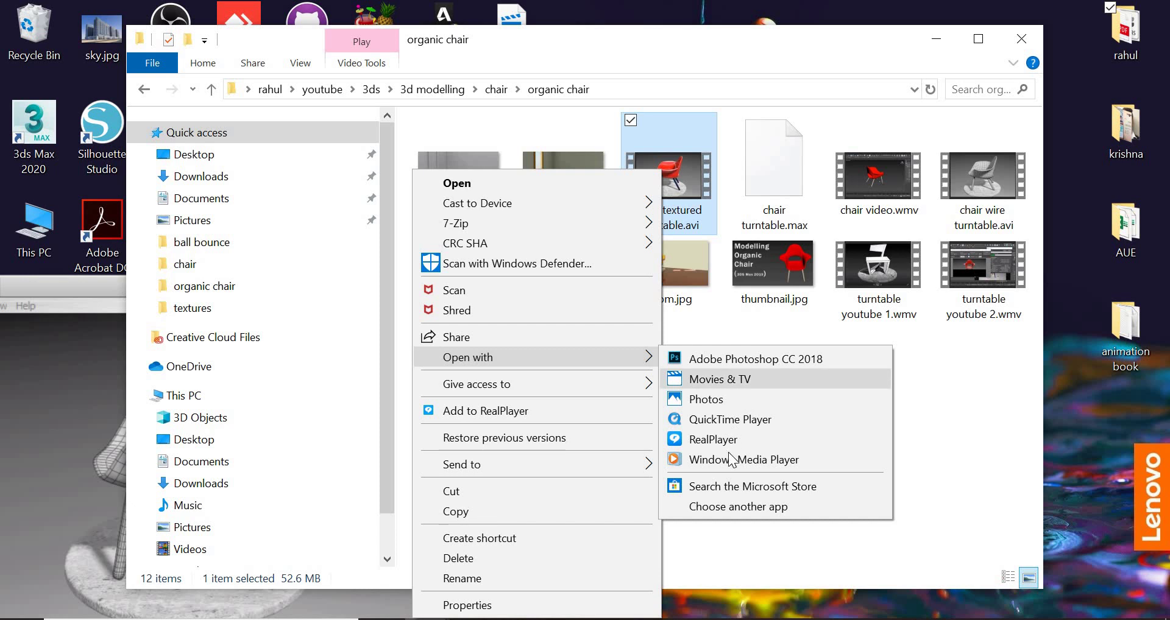
pyautogui.click(732, 420)
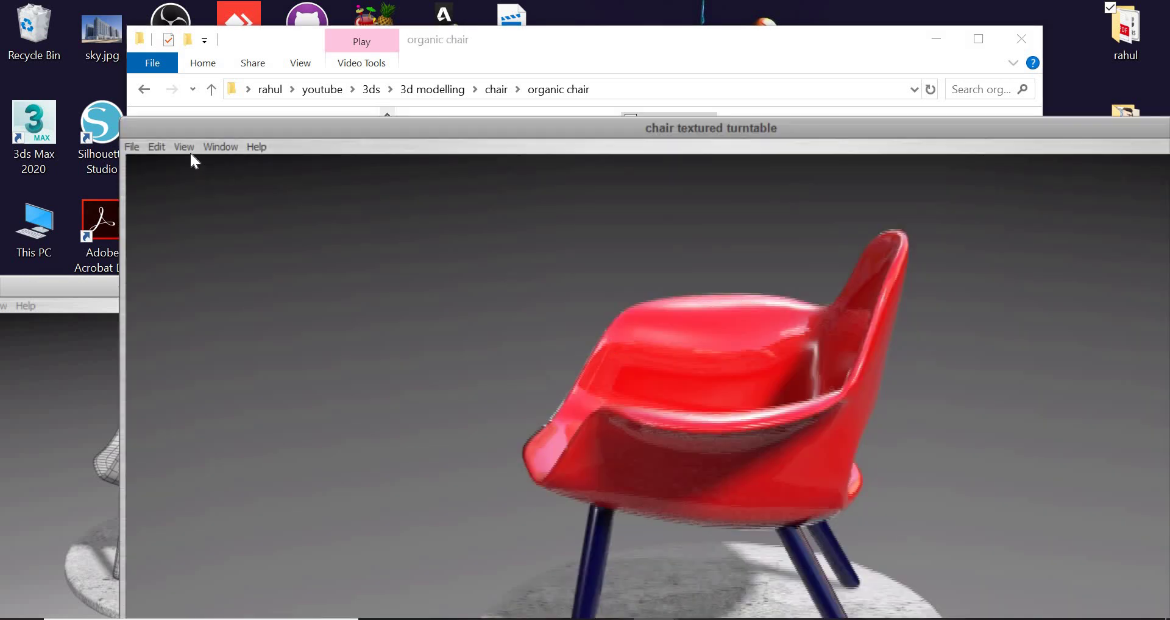
pyautogui.click(187, 147)
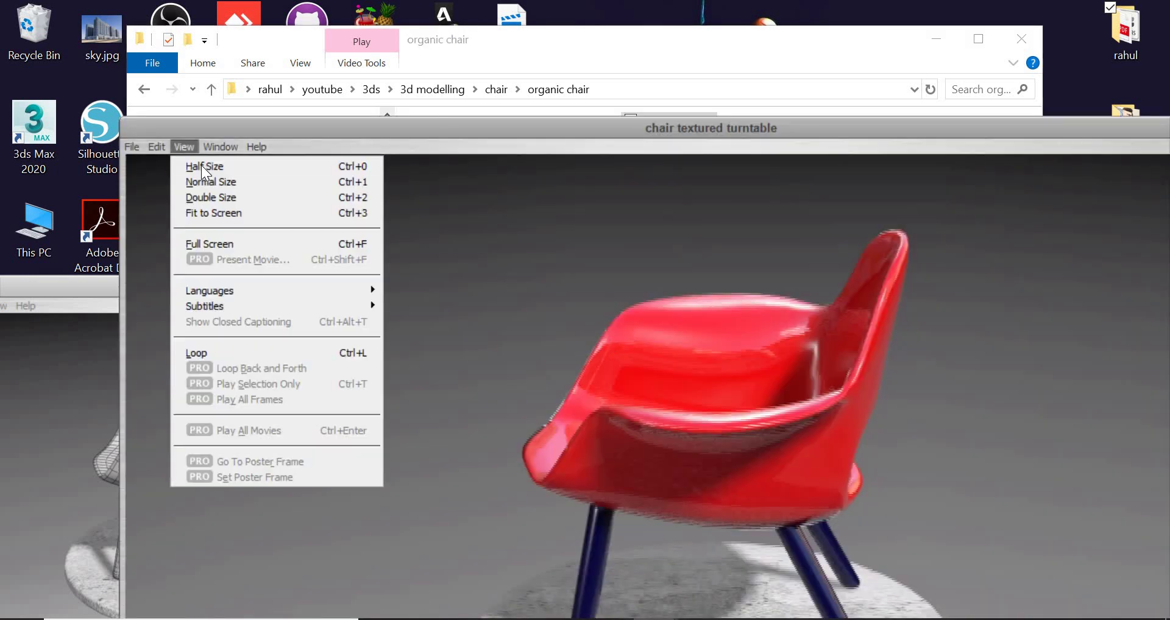
pyautogui.click(204, 162)
pyautogui.click(413, 544)
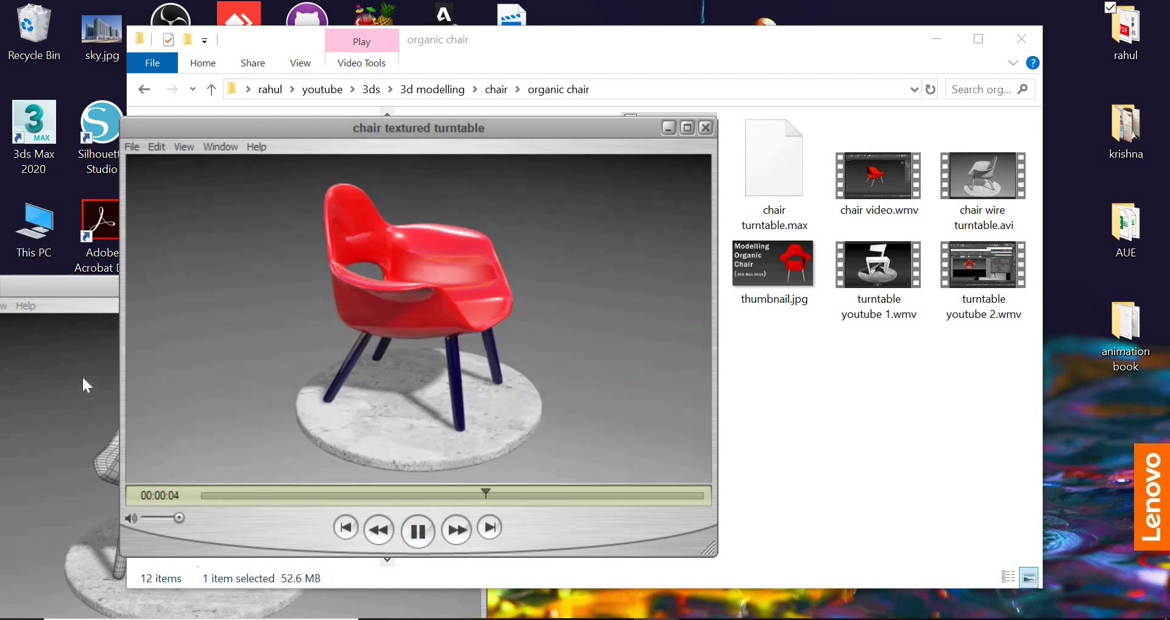
# Close the video players and the organic chair folder, and switch to After Effects
pyautogui.click(707, 125)
pyautogui.click(476, 286)
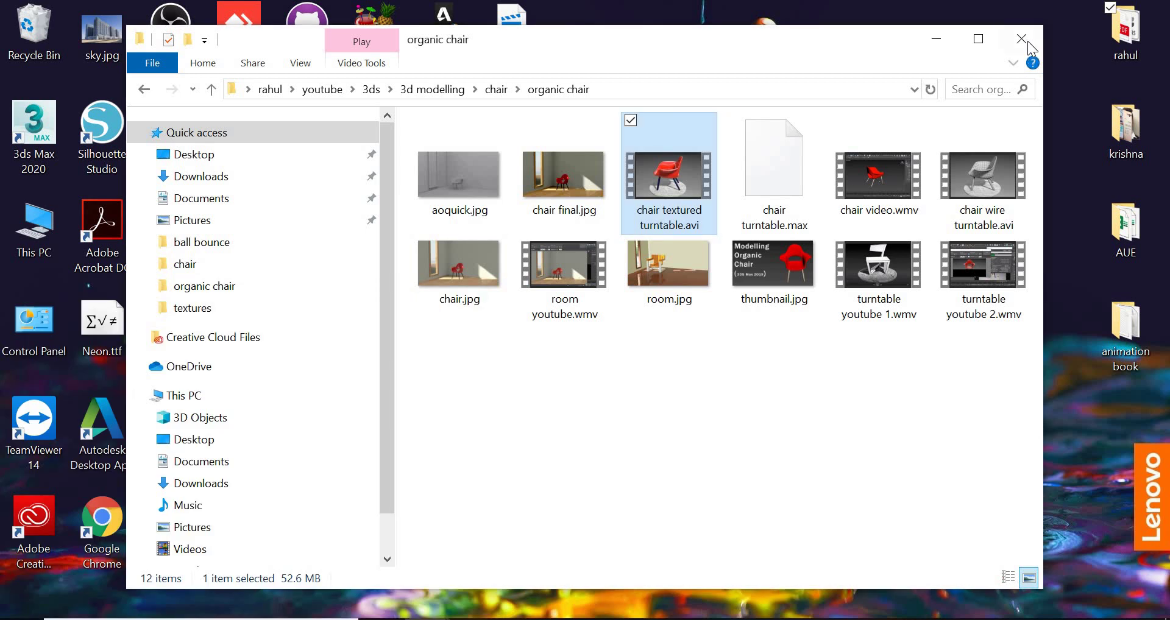
pyautogui.click(1021, 39)
pyautogui.hotkey('alt', 'Tab')
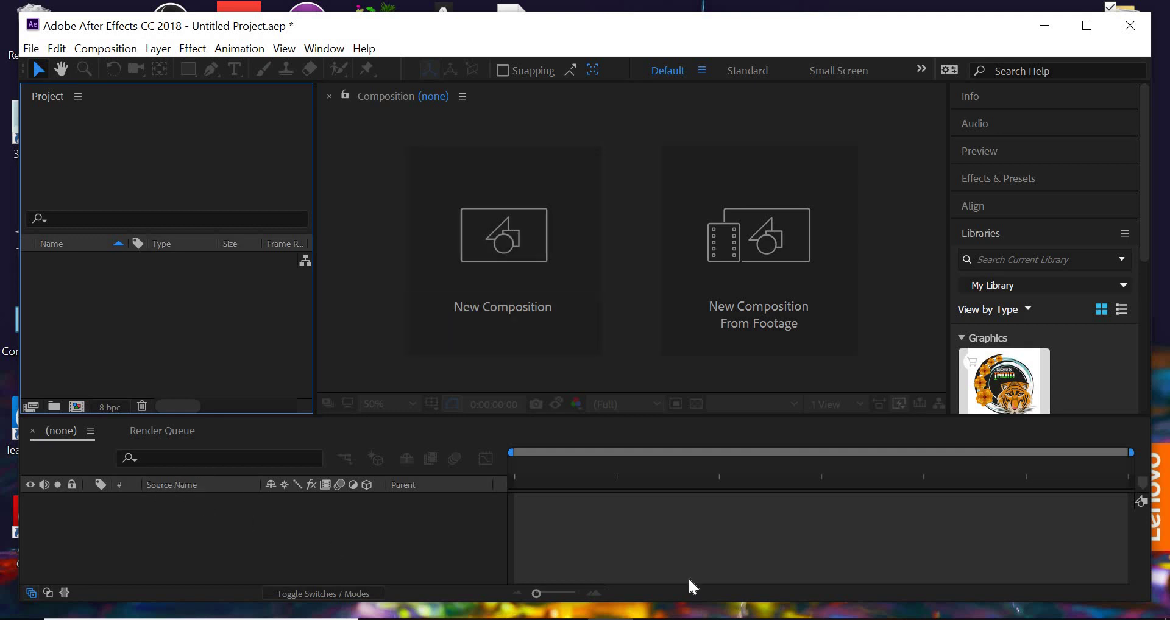
# Import chair textured turntable.avi as footage into the After Effects project
pyautogui.rightClick(137, 304)
pyautogui.moveTo(204, 390)
pyautogui.click(449, 389)
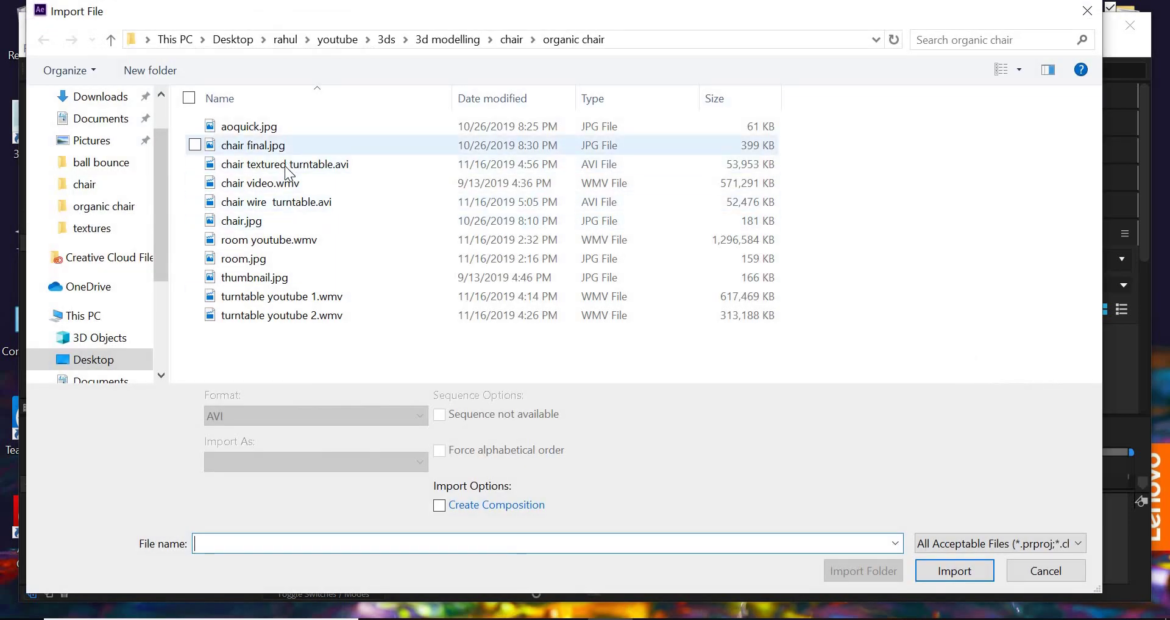
pyautogui.click(284, 166)
pyautogui.click(953, 577)
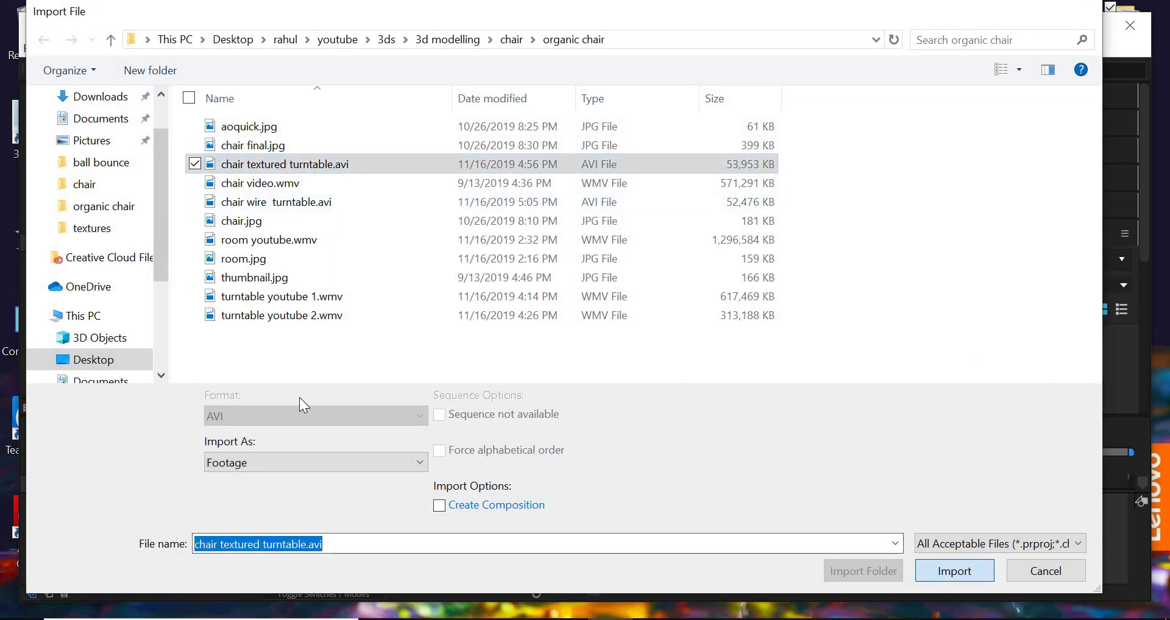
# Import chair wire turntable.avi from the organic chair folder into the project
pyautogui.rightClick(173, 312)
pyautogui.moveTo(366, 400)
pyautogui.click(445, 400)
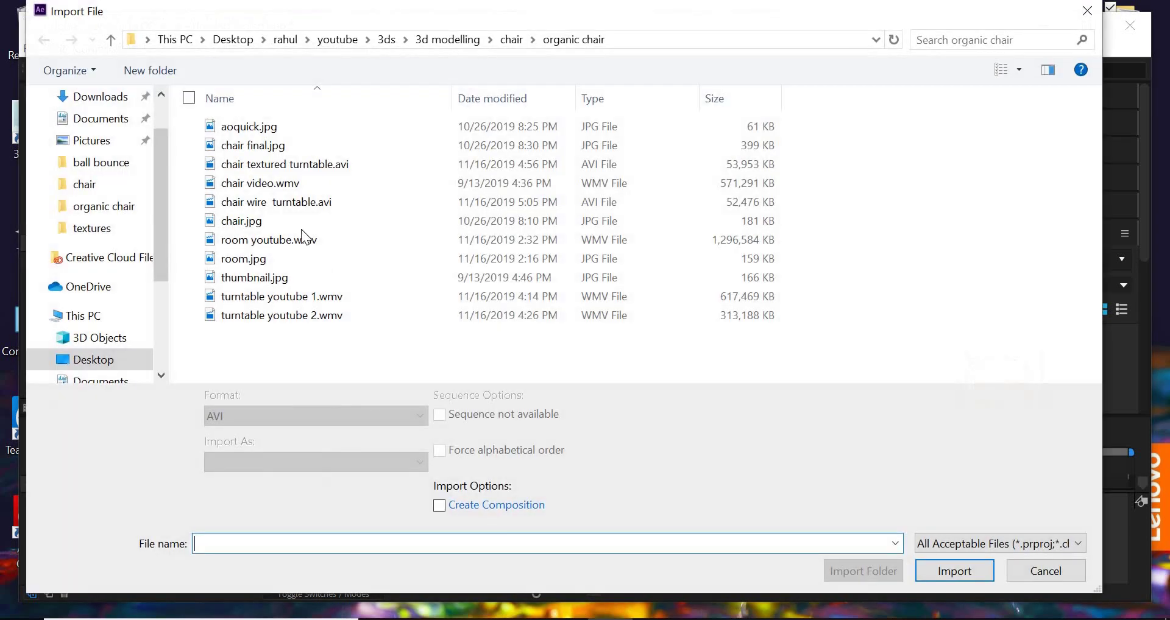
pyautogui.click(294, 207)
pyautogui.click(967, 572)
# Create a composition from the chair wire turntable.avi footage and preview its playback
pyautogui.moveTo(90, 290); pyautogui.dragTo(137, 514)
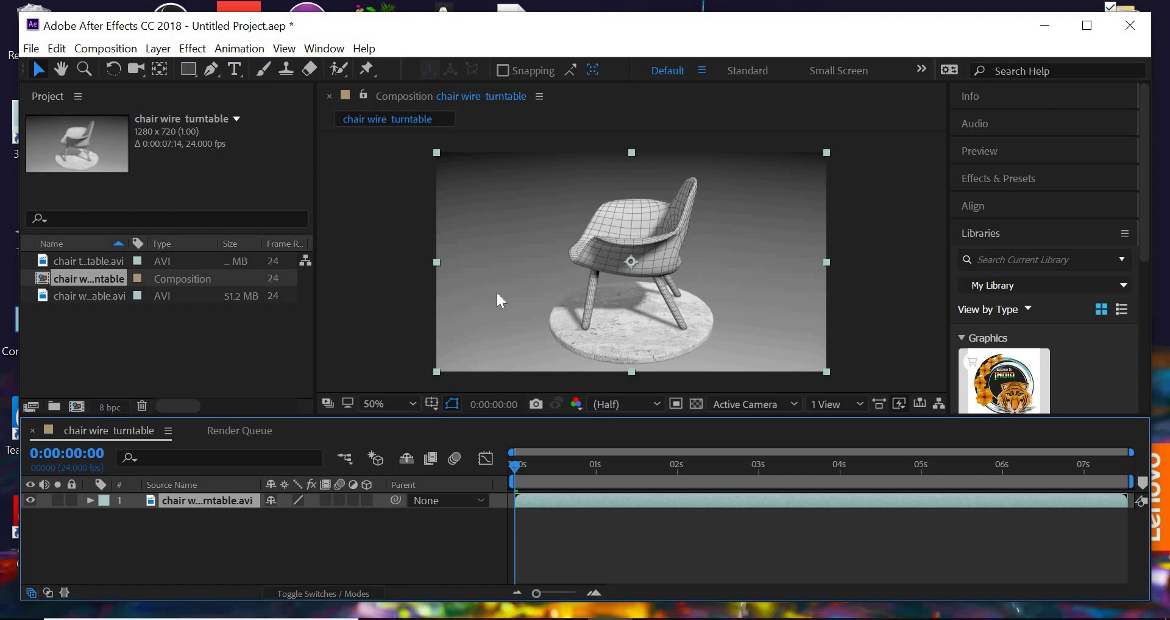
pyautogui.press('space')
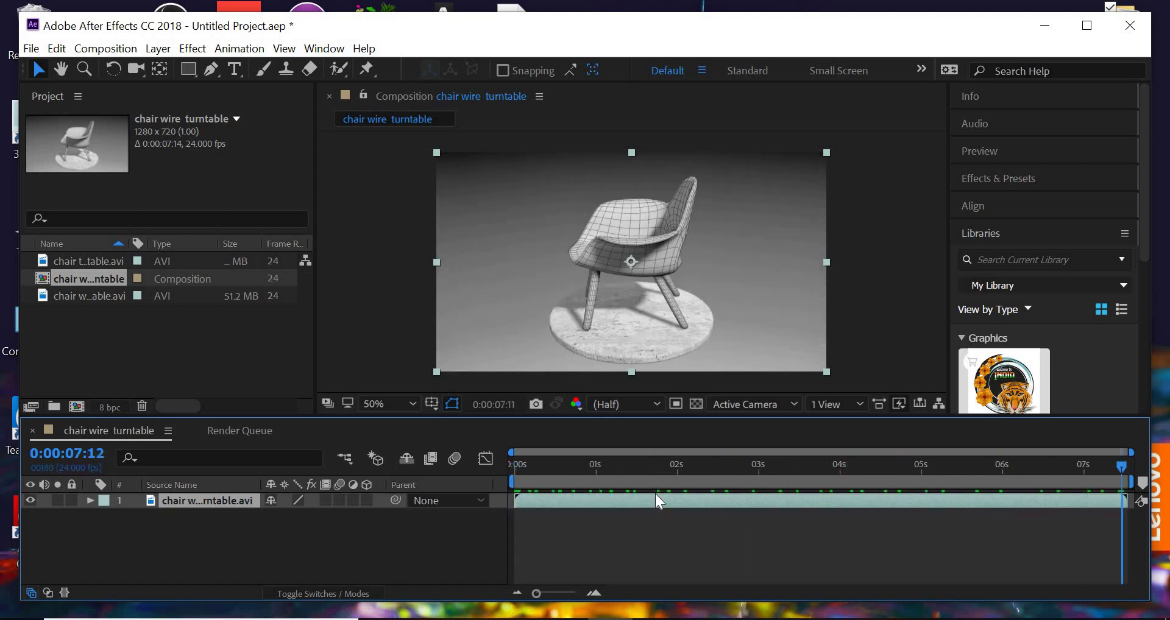
pyautogui.press('space')
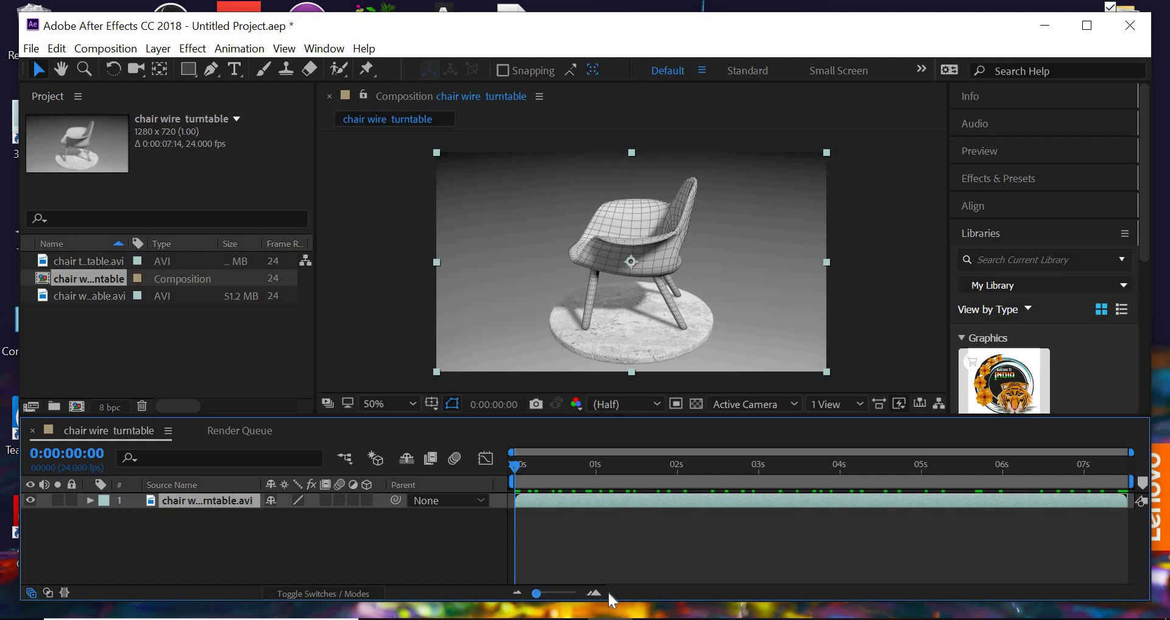
pyautogui.press('space')
pyautogui.press('space')
# Try placing a second chair wire turntable.avi layer beneath the first, scrub through the timeline, and delete that layer
pyautogui.moveTo(96, 305); pyautogui.dragTo(160, 563)
pyautogui.moveTo(518, 465); pyautogui.dragTo(795, 485)
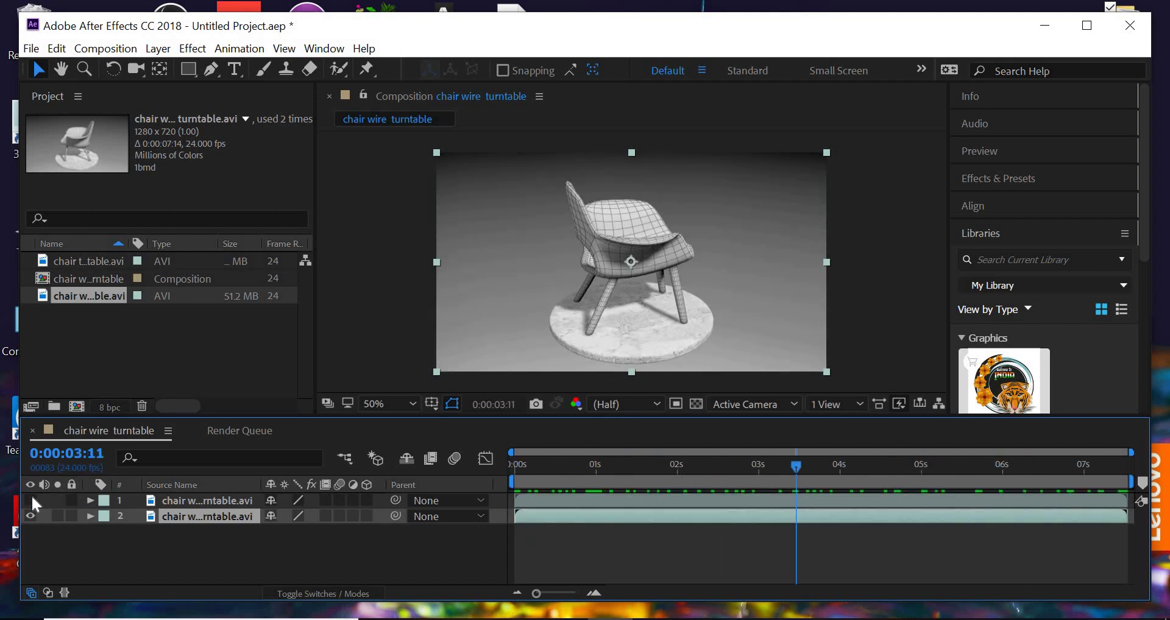
pyautogui.moveTo(795, 466); pyautogui.dragTo(558, 465)
pyautogui.click(215, 517)
pyautogui.press('Delete')
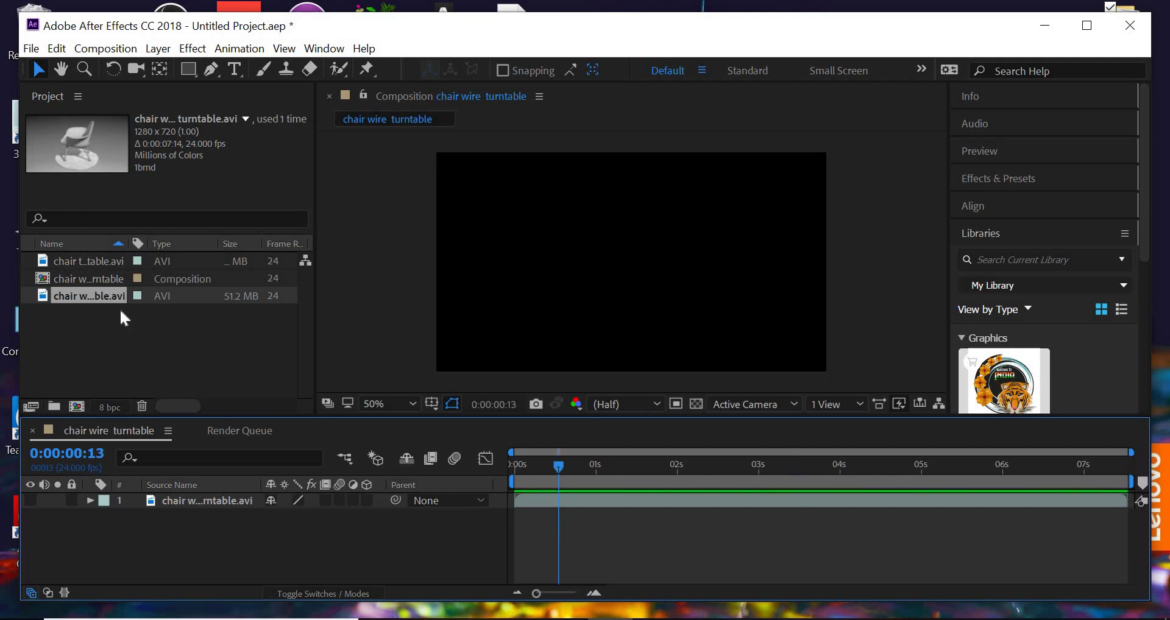
# Add chair textured turntable.avi beneath the wire layer and toggle the wire layer's visibility to compare both, leaving it shown
pyautogui.click(104, 282)
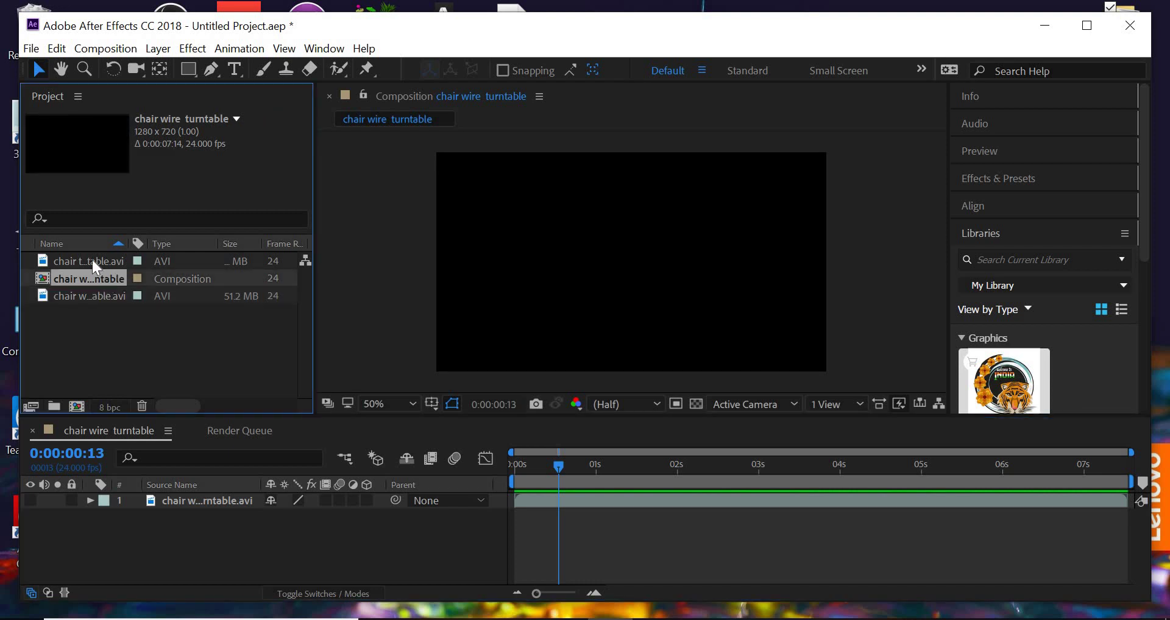
pyautogui.click(92, 260)
pyautogui.moveTo(92, 273); pyautogui.dragTo(91, 537)
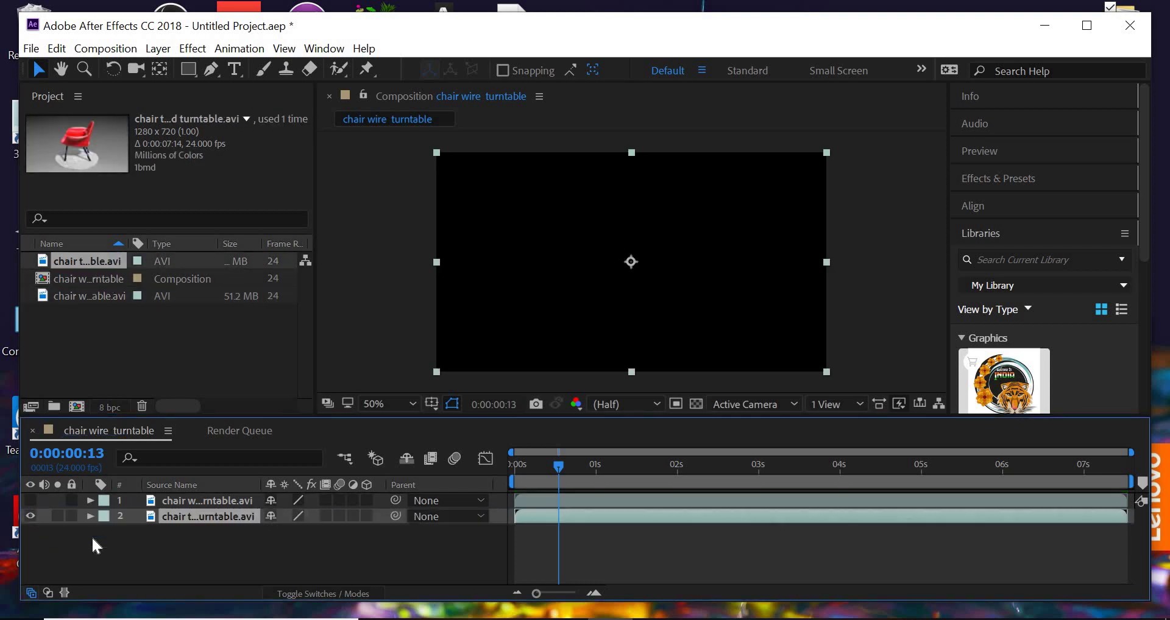
pyautogui.click(31, 500)
pyautogui.click(31, 499)
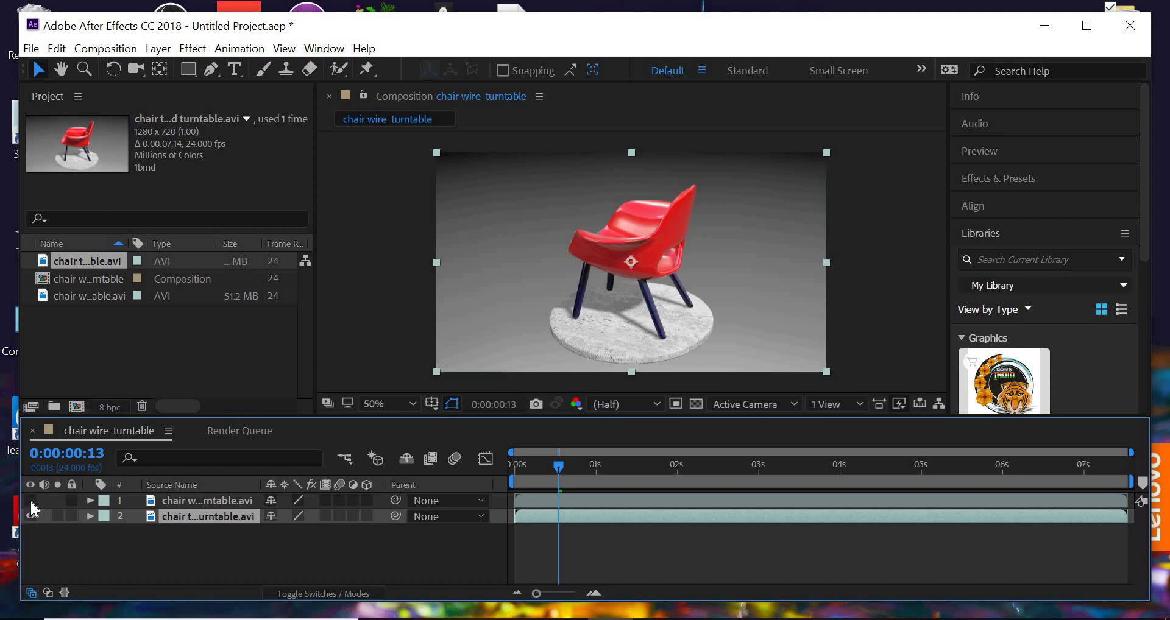
pyautogui.click(30, 500)
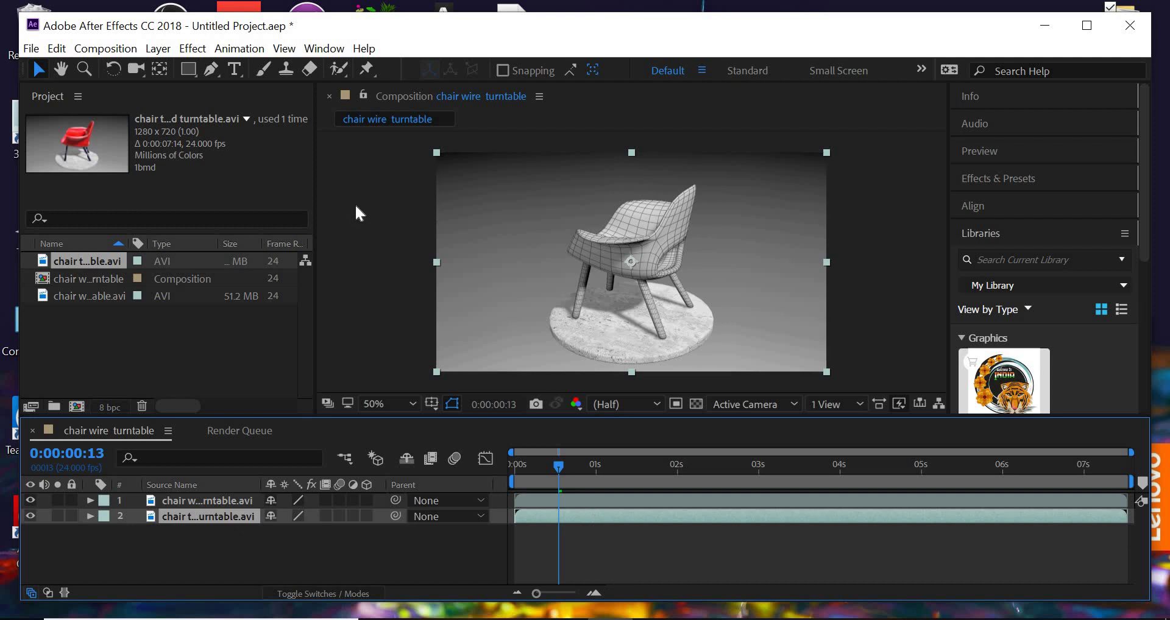
# Set the duration of the chair wire turntable composition to 0:00:20:00
pyautogui.click(104, 46)
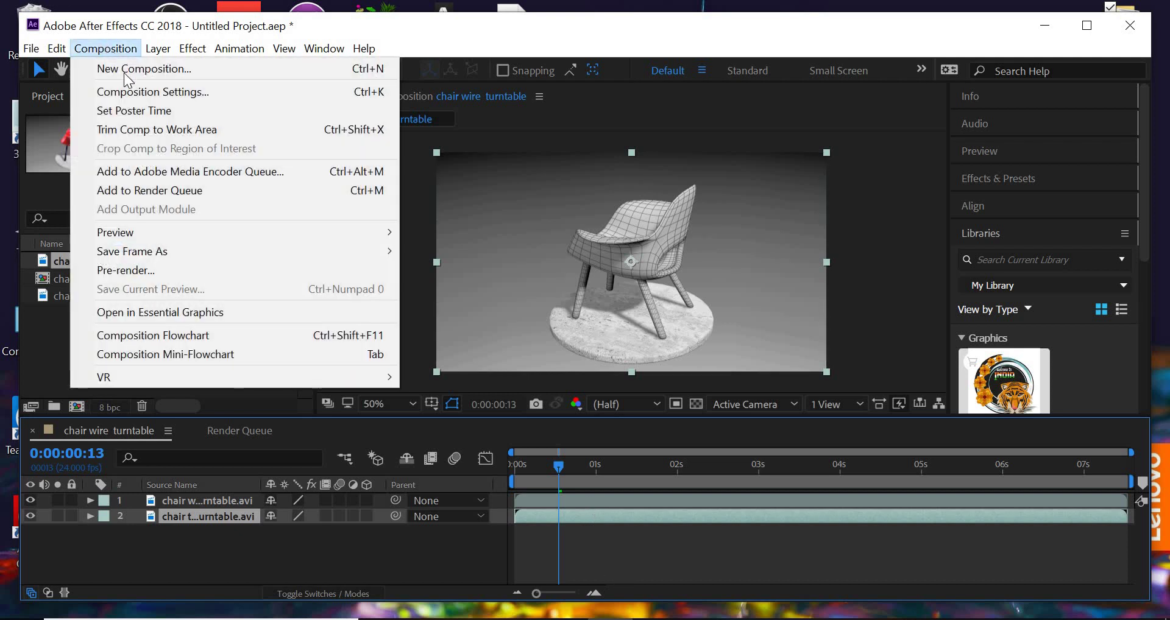
pyautogui.click(134, 93)
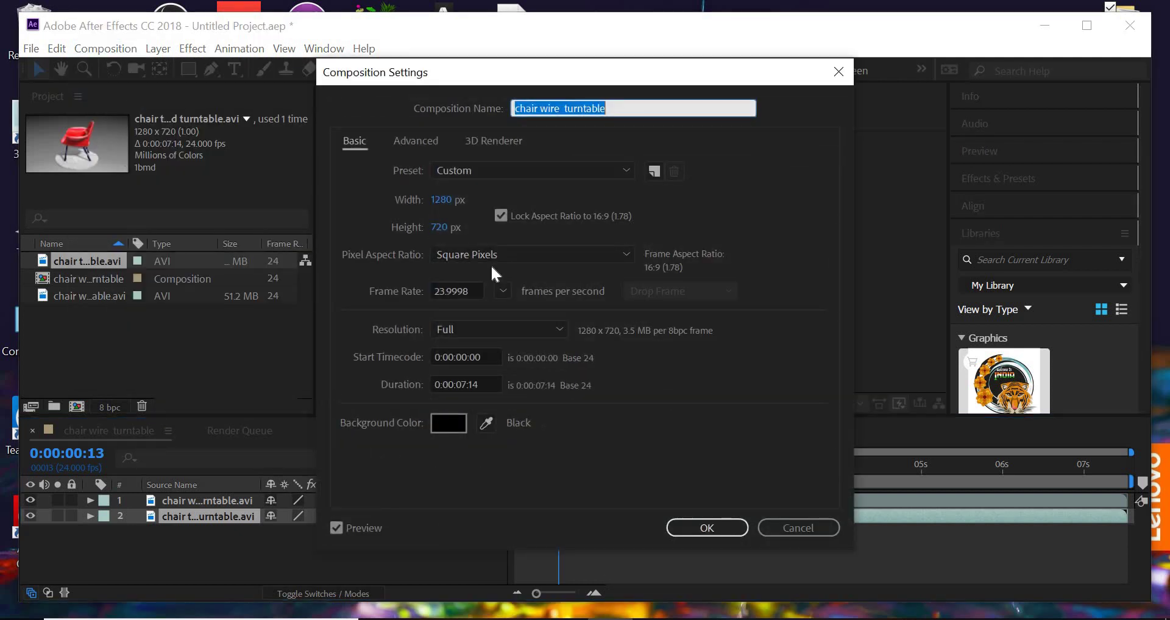
pyautogui.click(462, 291)
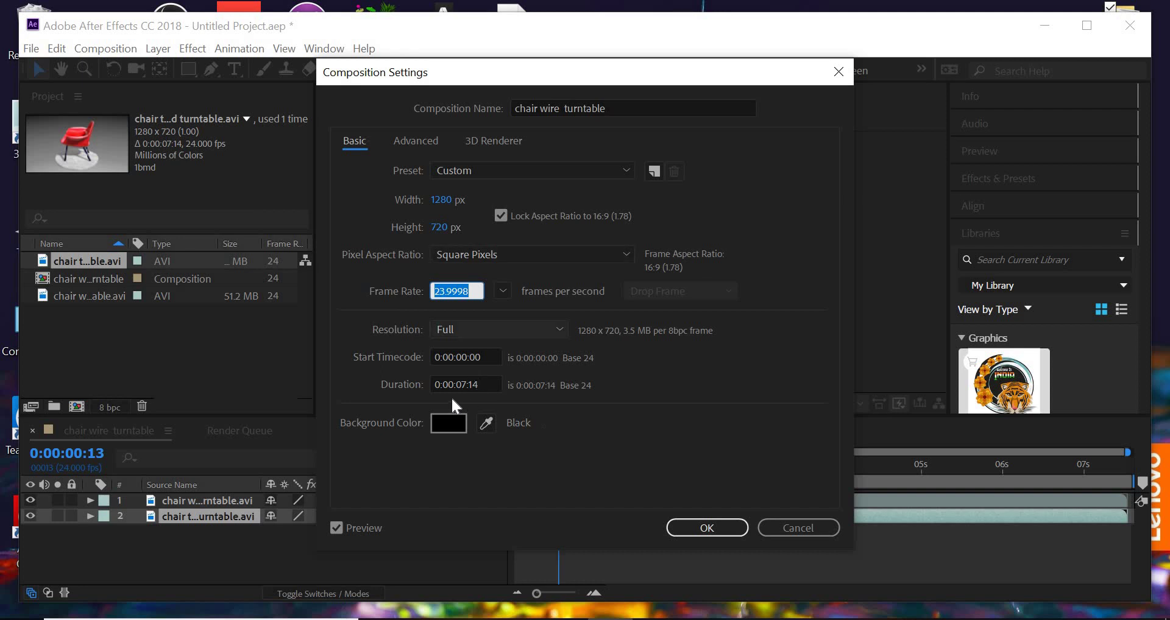
pyautogui.click(486, 384)
pyautogui.moveTo(482, 384); pyautogui.dragTo(456, 384)
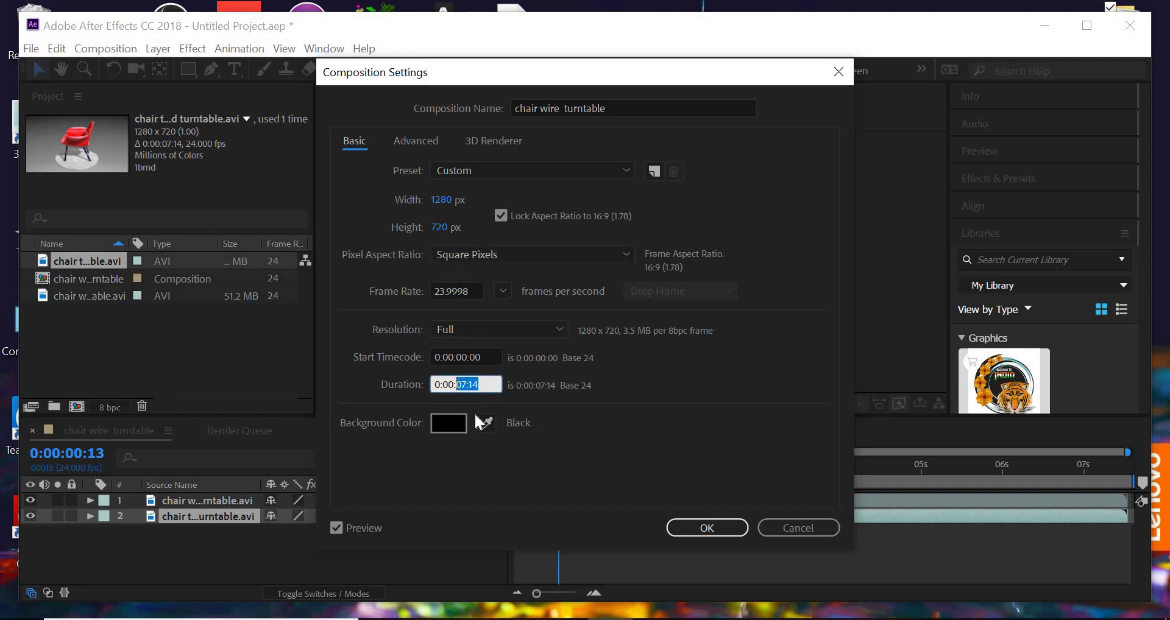
pyautogui.write('20:00')
pyautogui.click(730, 527)
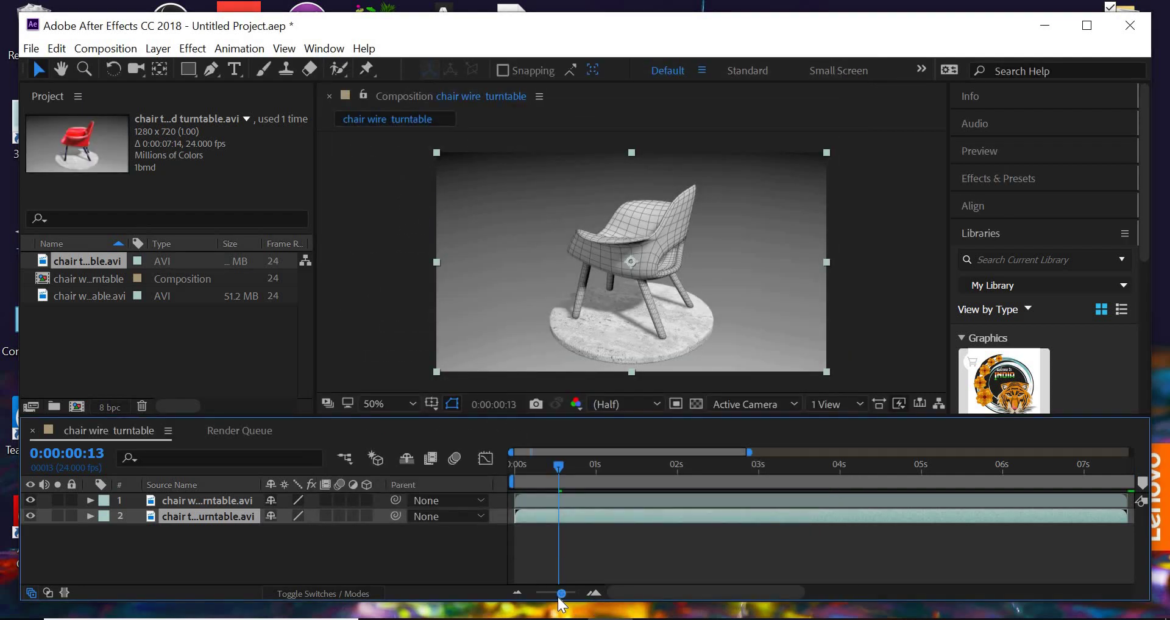
pyautogui.moveTo(562, 594); pyautogui.dragTo(537, 594)
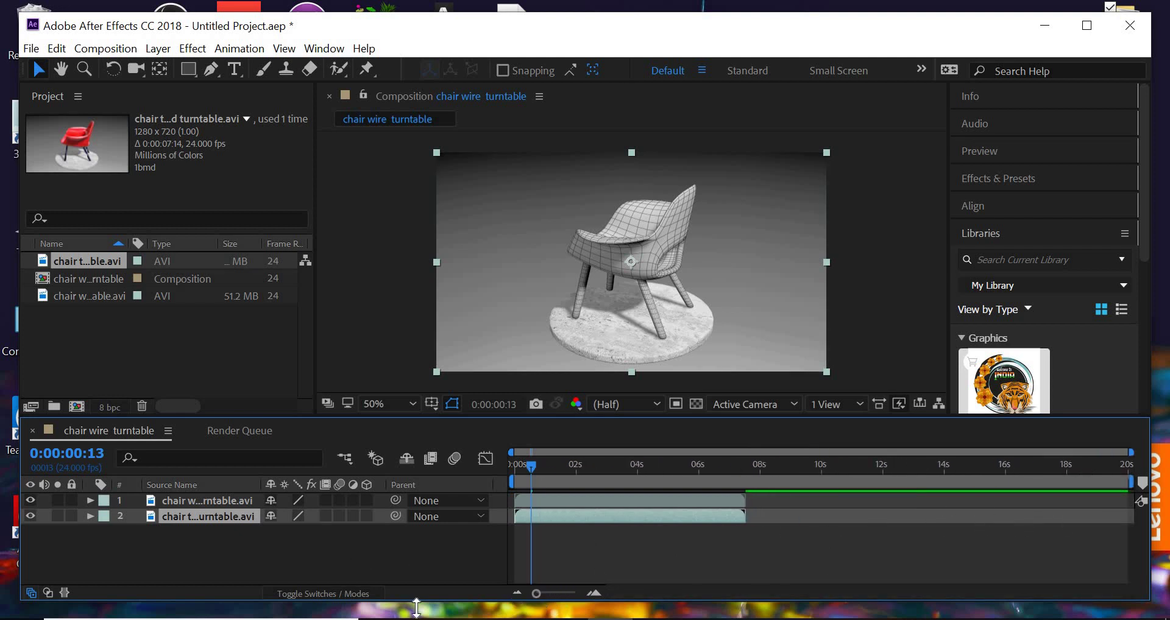
# Sequence the wire and textured layers with a 0:00:07:14 overlap and the Cross Dissolve Front and Back Layers transition
pyautogui.moveTo(533, 464); pyautogui.dragTo(508, 482)
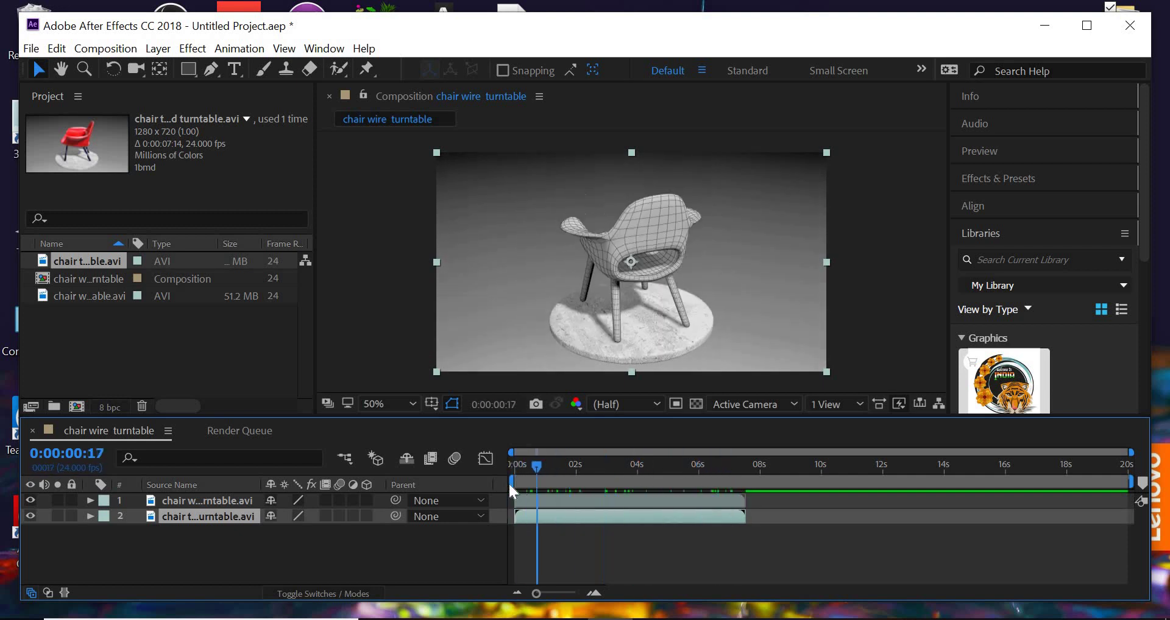
pyautogui.moveTo(200, 553)
pyautogui.mouseDown()
pyautogui.moveTo(185, 499)
pyautogui.moveTo(182, 548)
pyautogui.mouseUp()
pyautogui.click(199, 496)
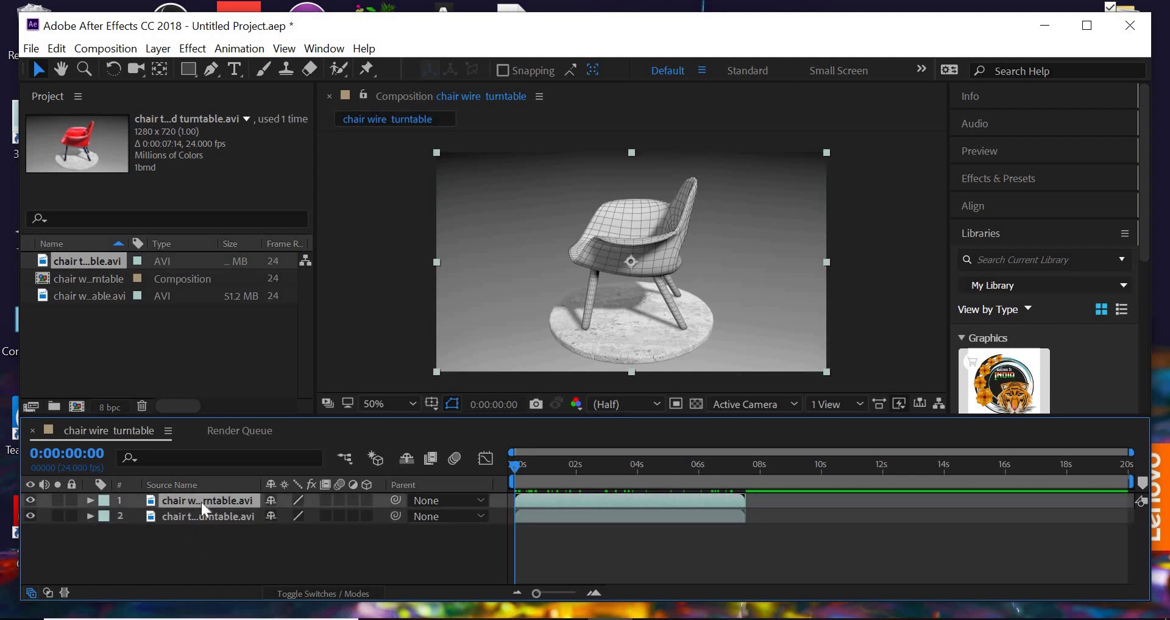
pyautogui.keyDown('shift'); pyautogui.click(205, 517); pyautogui.keyUp('shift')
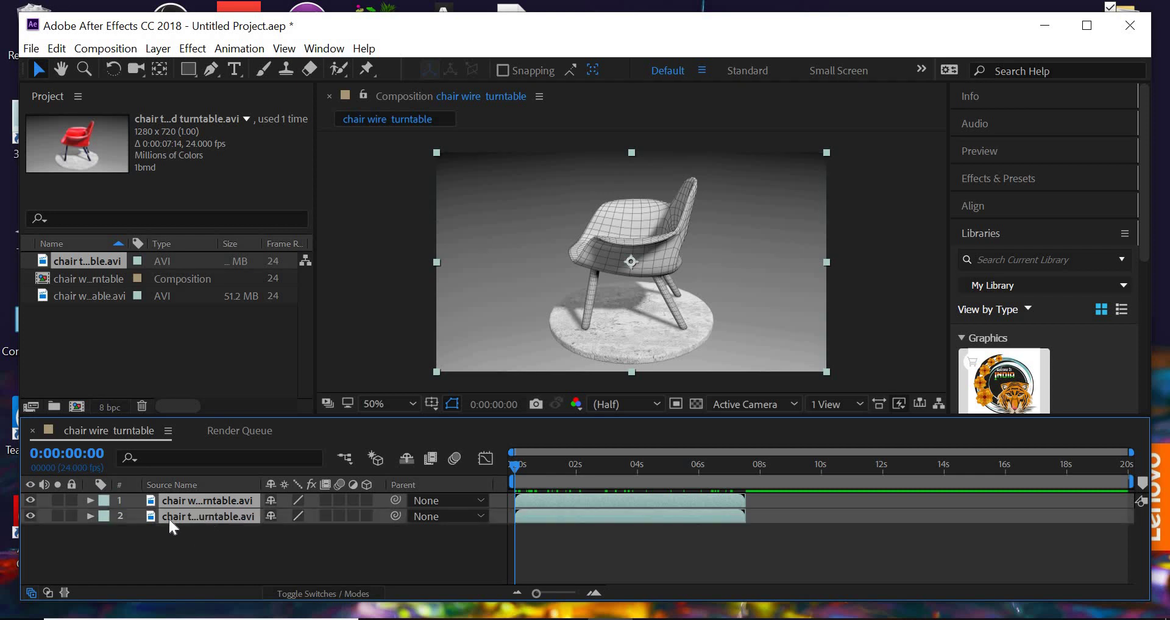
pyautogui.click(249, 51)
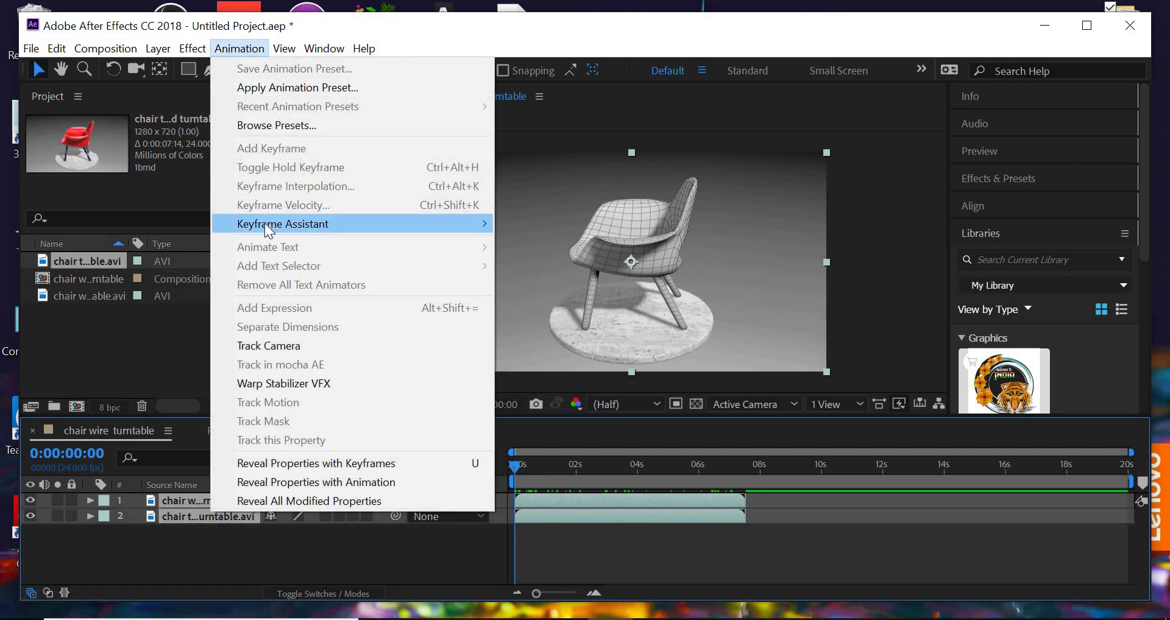
pyautogui.moveTo(268, 224)
pyautogui.click(568, 376)
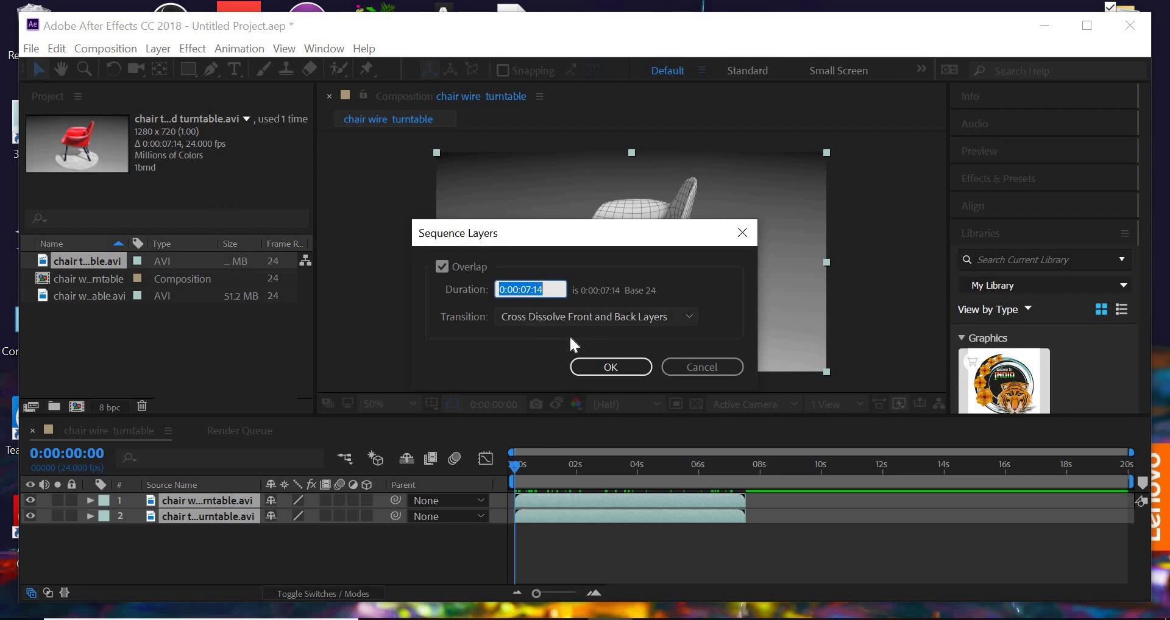
pyautogui.click(611, 367)
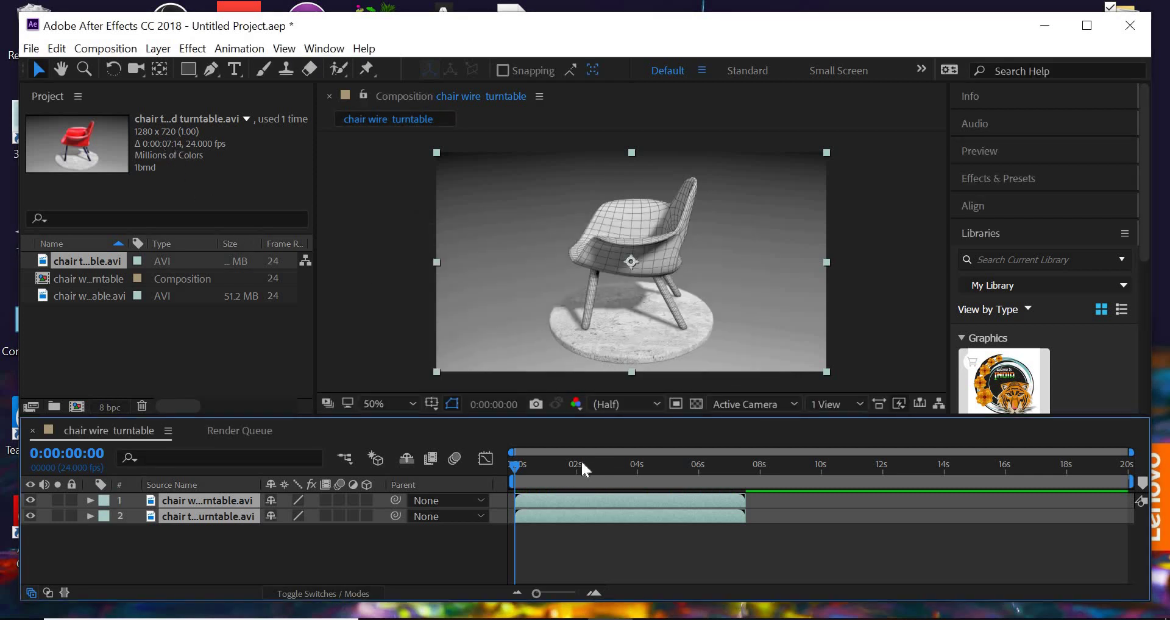
# Play the composition to preview the dissolve from the wireframe chair to the textured chair
pyautogui.click(730, 568)
pyautogui.press('space')
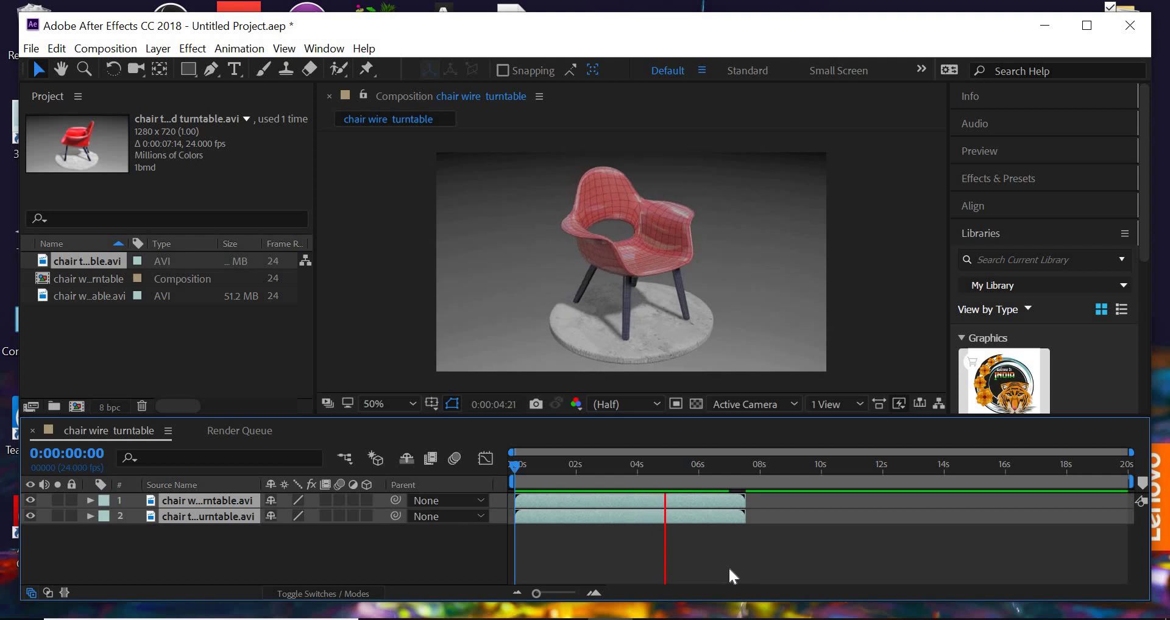
pyautogui.press('space')
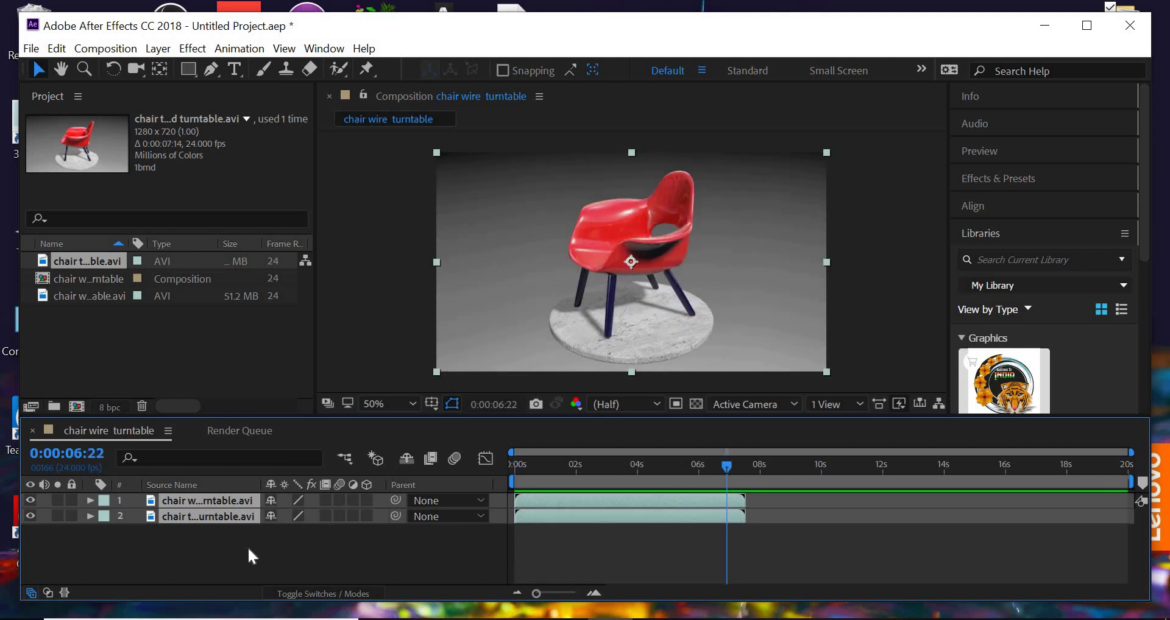
# Reveal both layers' opacity keyframes, scrub along the timeline to inspect the cross dissolve, and collapse the properties again
pyautogui.press('t')
pyautogui.click(517, 463)
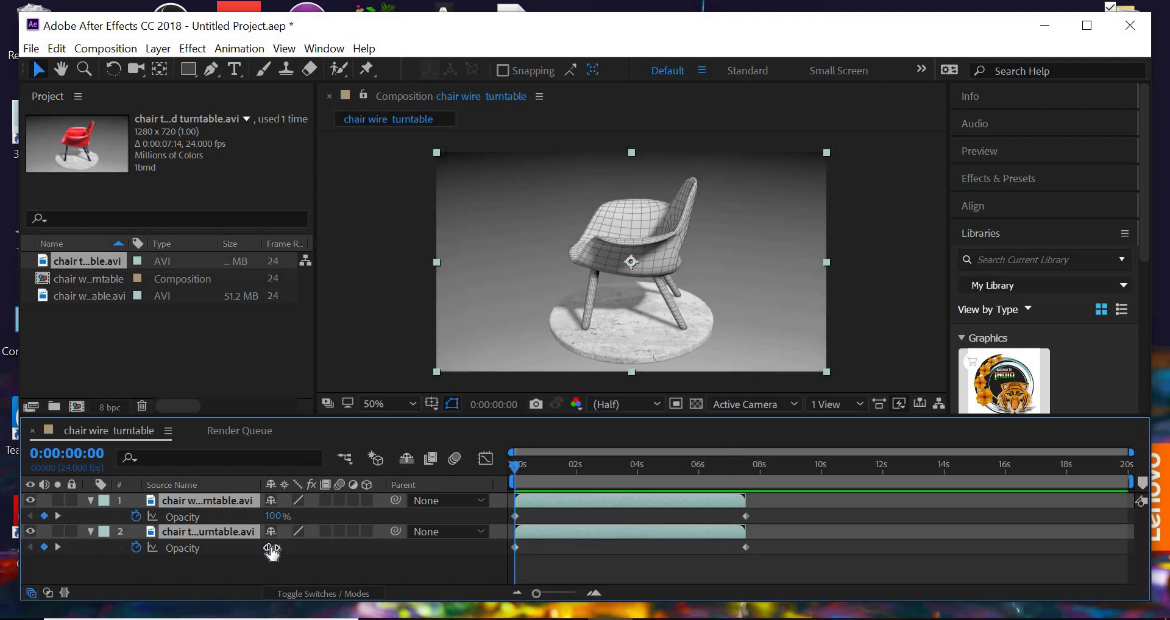
pyautogui.moveTo(617, 469); pyautogui.dragTo(741, 483)
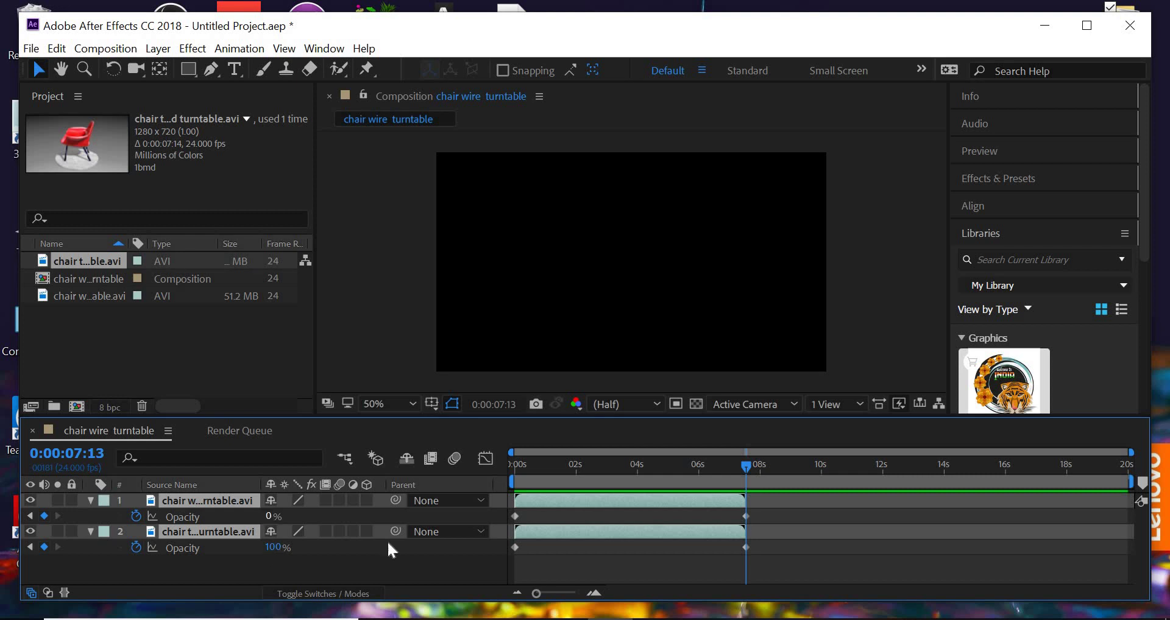
pyautogui.moveTo(628, 468); pyautogui.dragTo(637, 467)
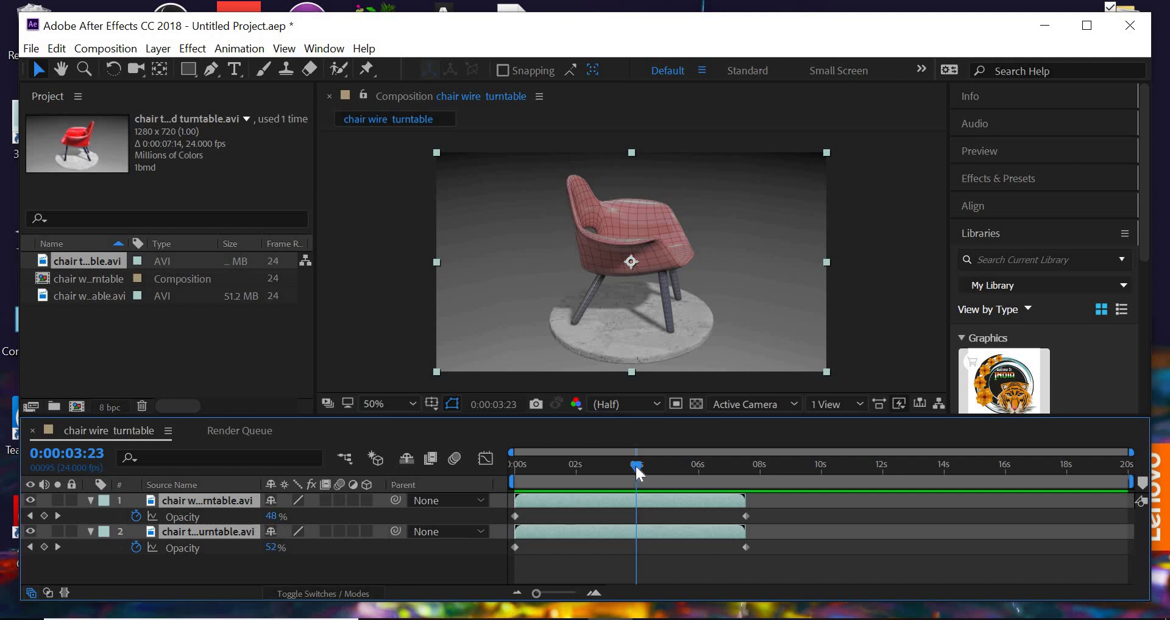
pyautogui.click(528, 465)
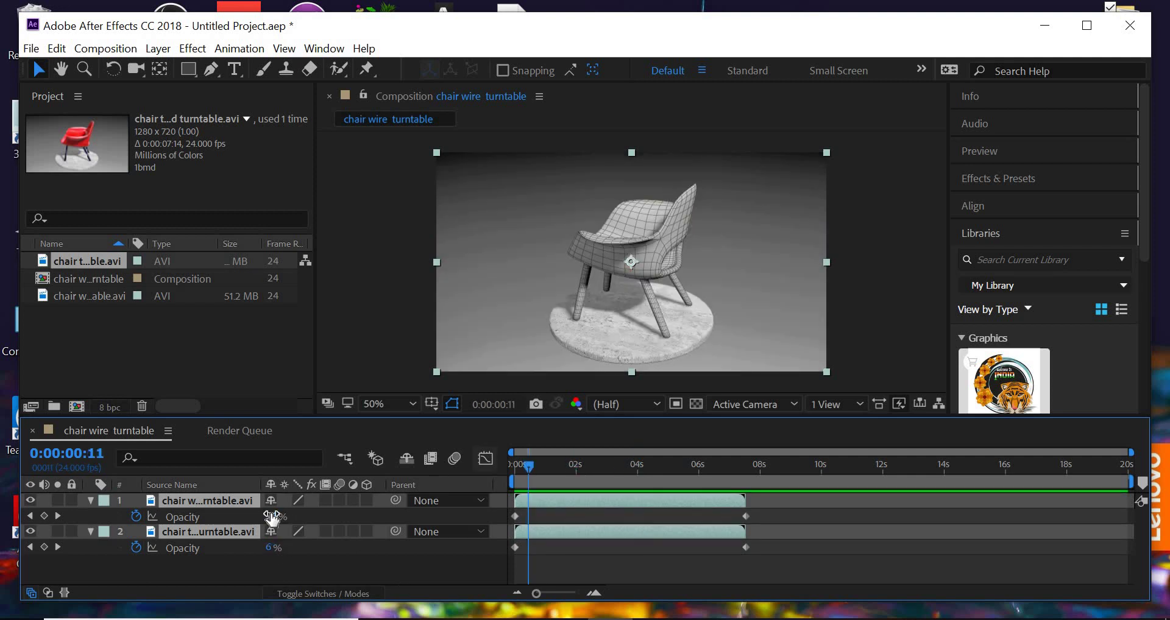
pyautogui.press('t')
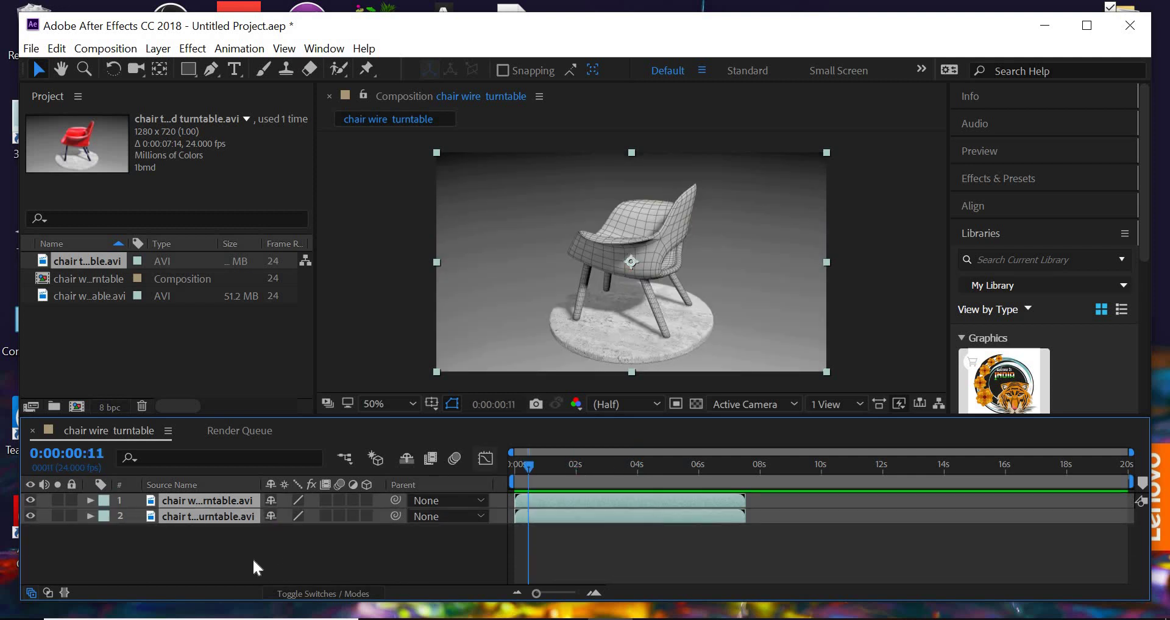
pyautogui.click(425, 552)
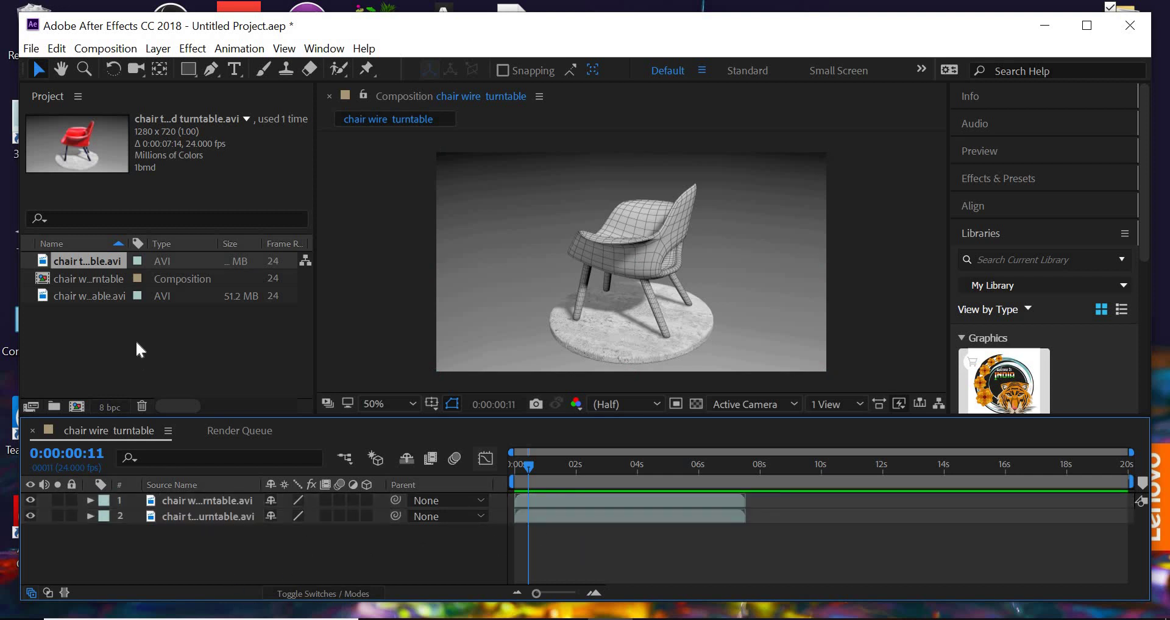
# Shift both cross-dissolving layers together along the timeline so they begin at about 4 seconds
pyautogui.click(217, 504)
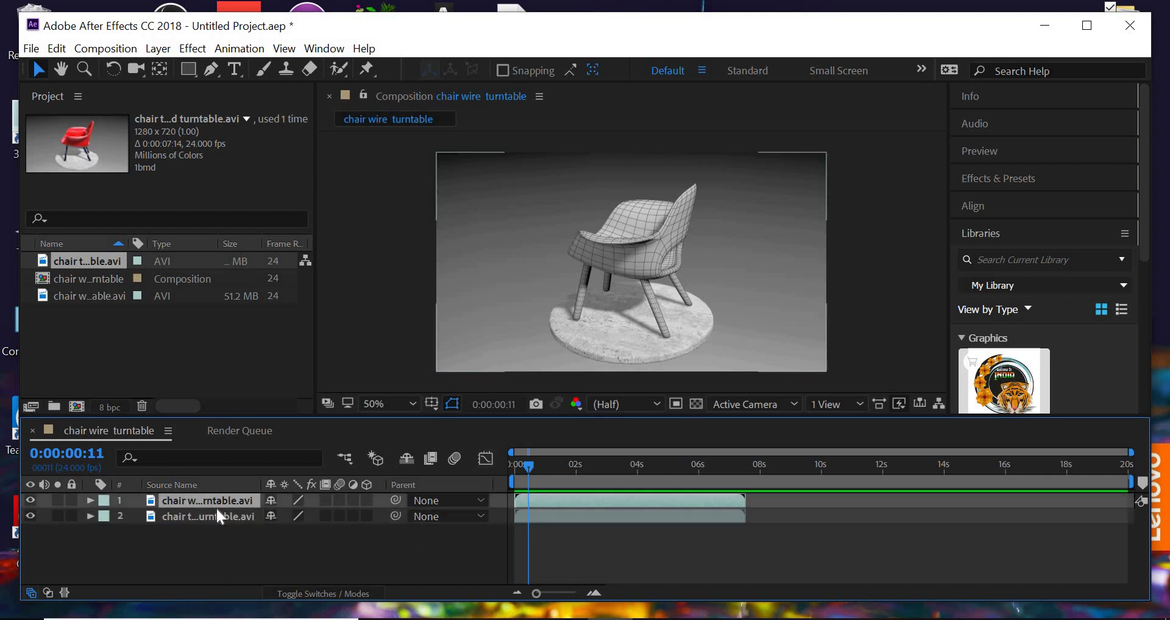
pyautogui.keyDown('shift'); pyautogui.click(634, 512); pyautogui.keyUp('shift')
pyautogui.moveTo(635, 517); pyautogui.dragTo(752, 512)
# Add a second wire turntable layer at the top of the stack and a second textured one at the bottom, starting the textured layer at about 7.5 seconds
pyautogui.moveTo(101, 292); pyautogui.dragTo(207, 495)
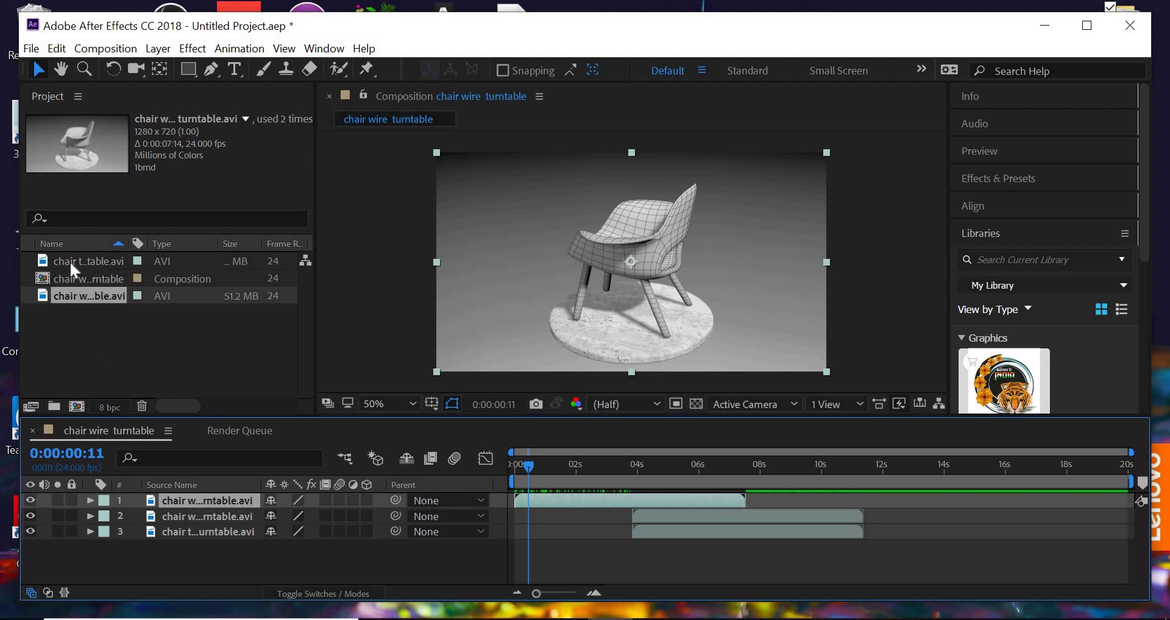
pyautogui.moveTo(70, 260); pyautogui.dragTo(431, 604)
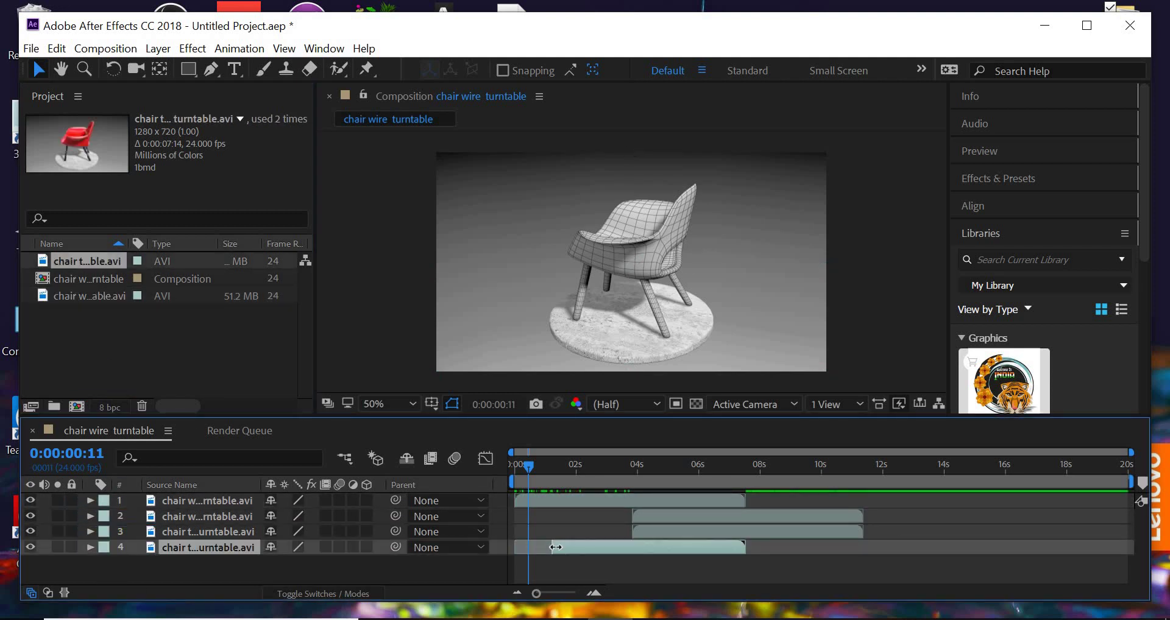
pyautogui.moveTo(552, 547); pyautogui.dragTo(515, 548)
pyautogui.moveTo(894, 545); pyautogui.dragTo(920, 546)
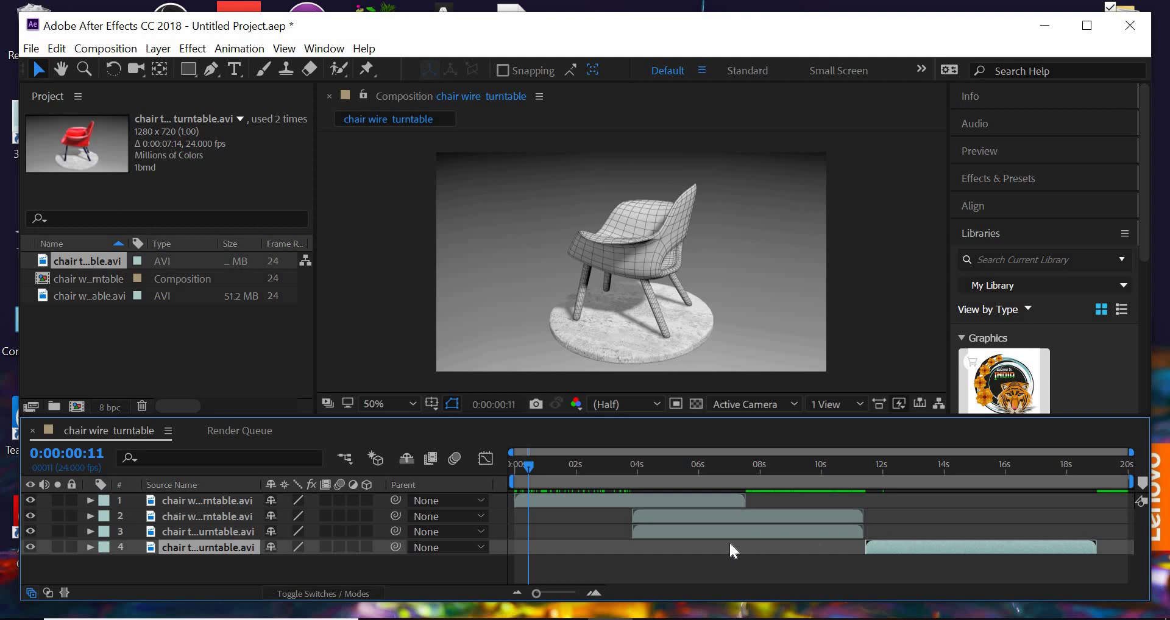
pyautogui.moveTo(919, 545); pyautogui.dragTo(799, 557)
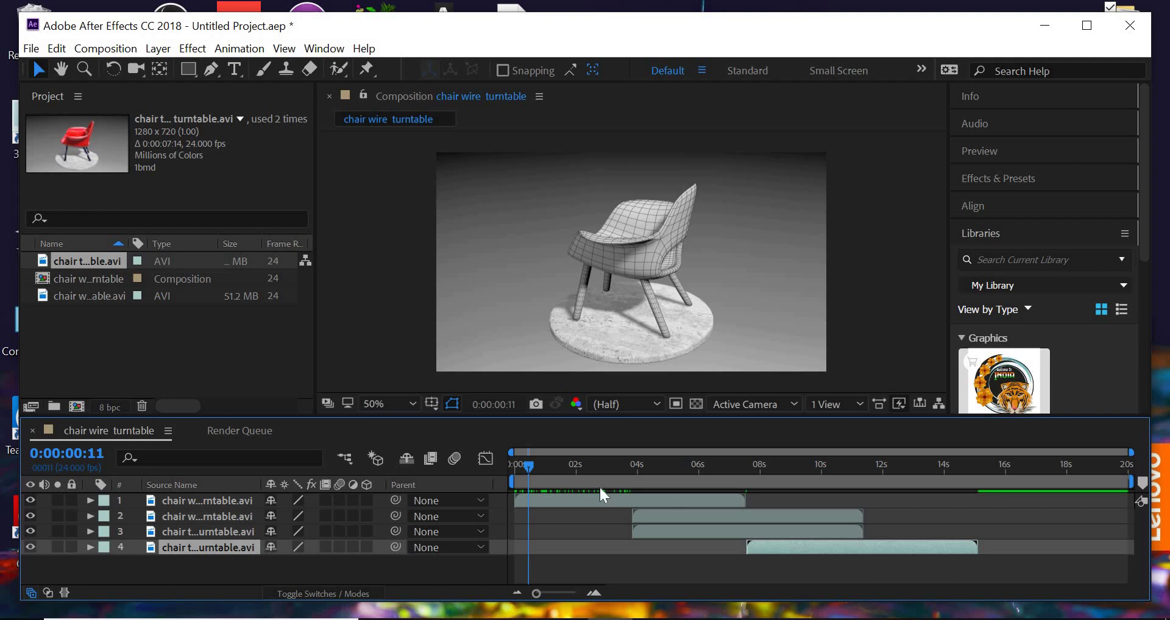
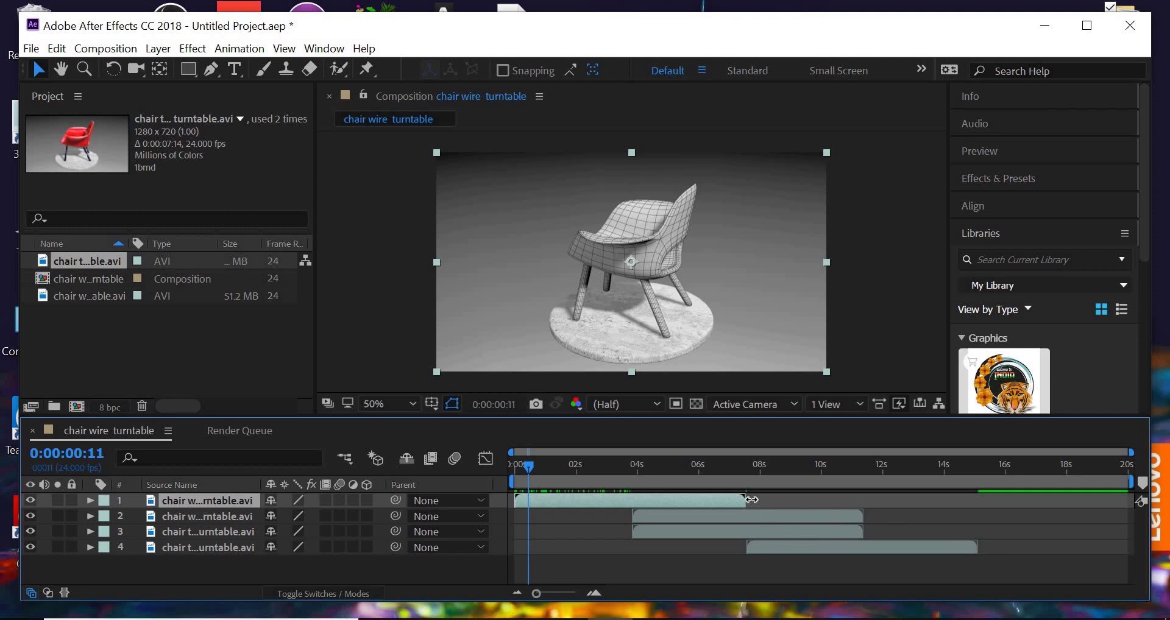
# Trim off the top wire layer's first half and the bottom textured layer's second half, placing the textured clip just after the dissolving pair
pyautogui.moveTo(750, 500)
pyautogui.mouseDown()
pyautogui.moveTo(728, 505)
pyautogui.moveTo(751, 513)
pyautogui.mouseUp()
pyautogui.moveTo(568, 512); pyautogui.dragTo(633, 524)
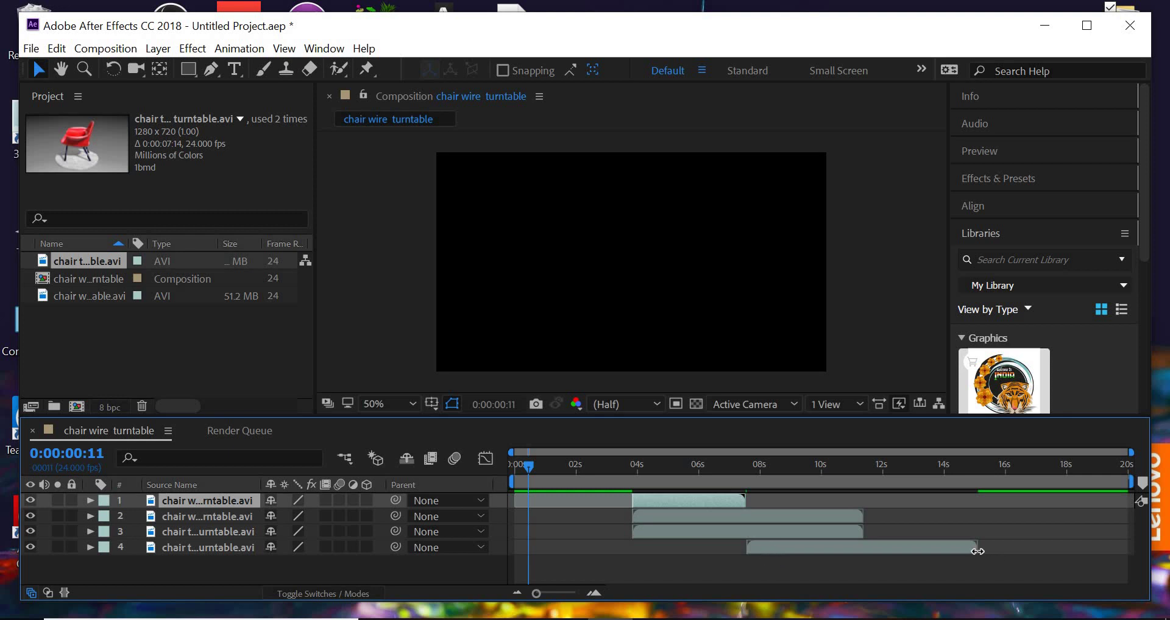
pyautogui.moveTo(978, 547); pyautogui.dragTo(865, 552)
# Move the trimmed top wire clip to the beginning of the timeline so it starts exactly on frame 0
pyautogui.moveTo(679, 503); pyautogui.dragTo(560, 512)
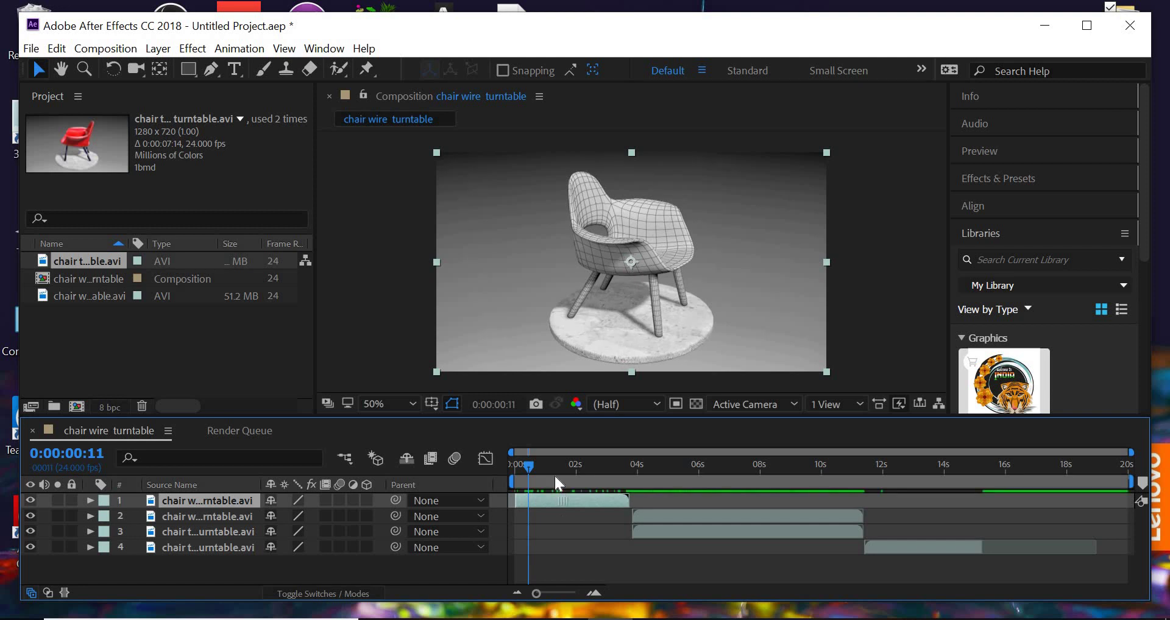
pyautogui.click(516, 465)
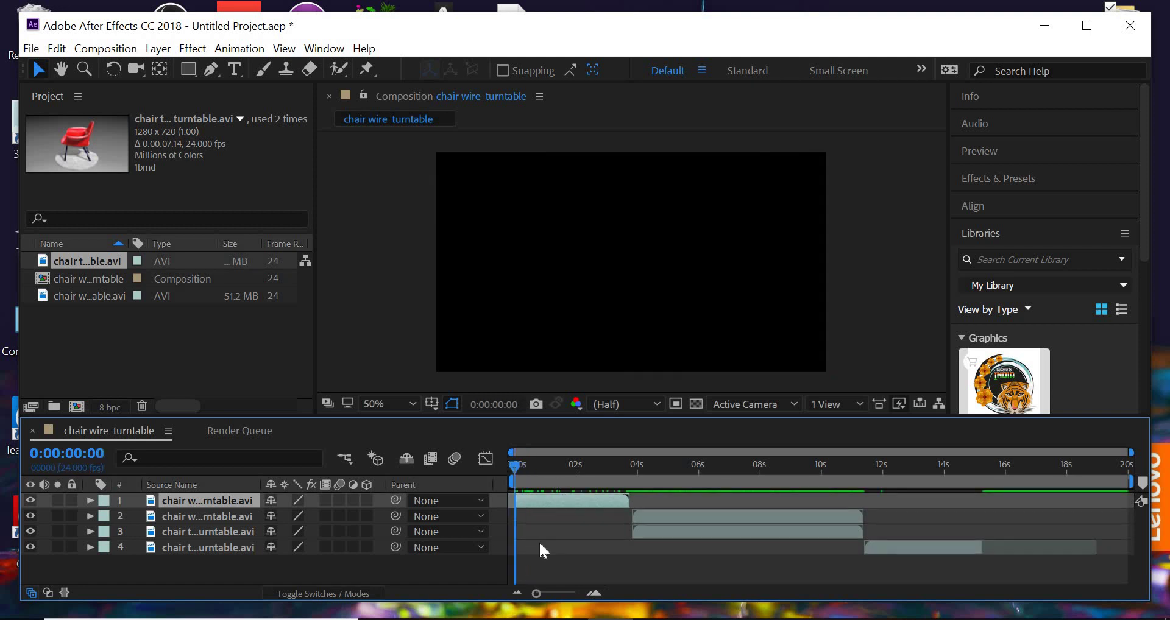
pyautogui.click(574, 593)
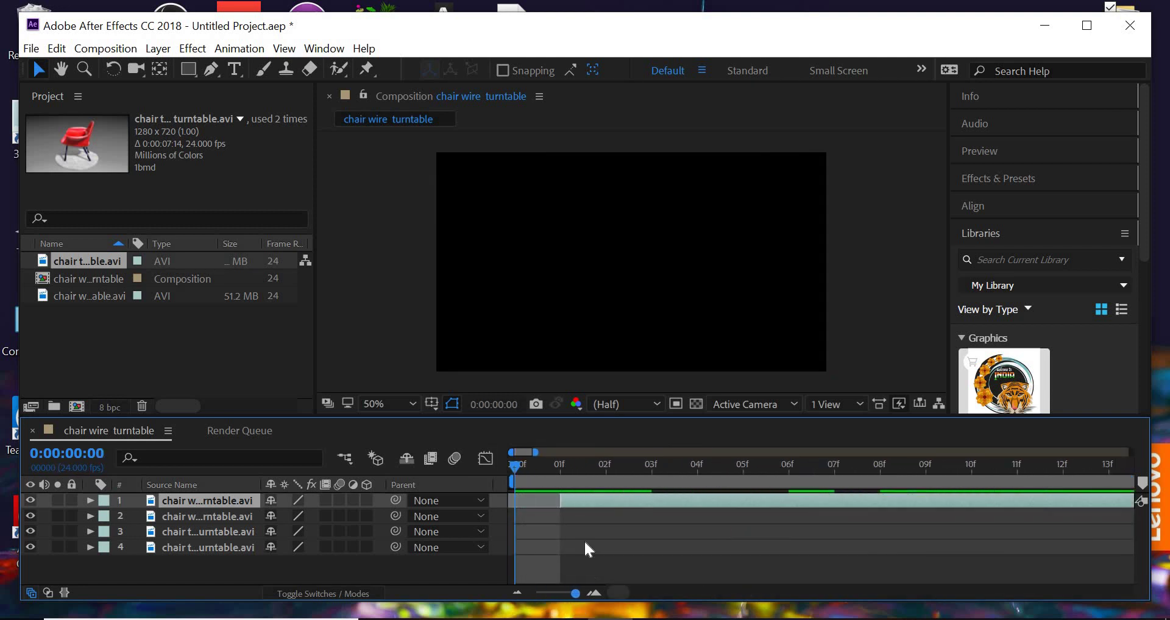
pyautogui.moveTo(545, 506); pyautogui.dragTo(525, 507)
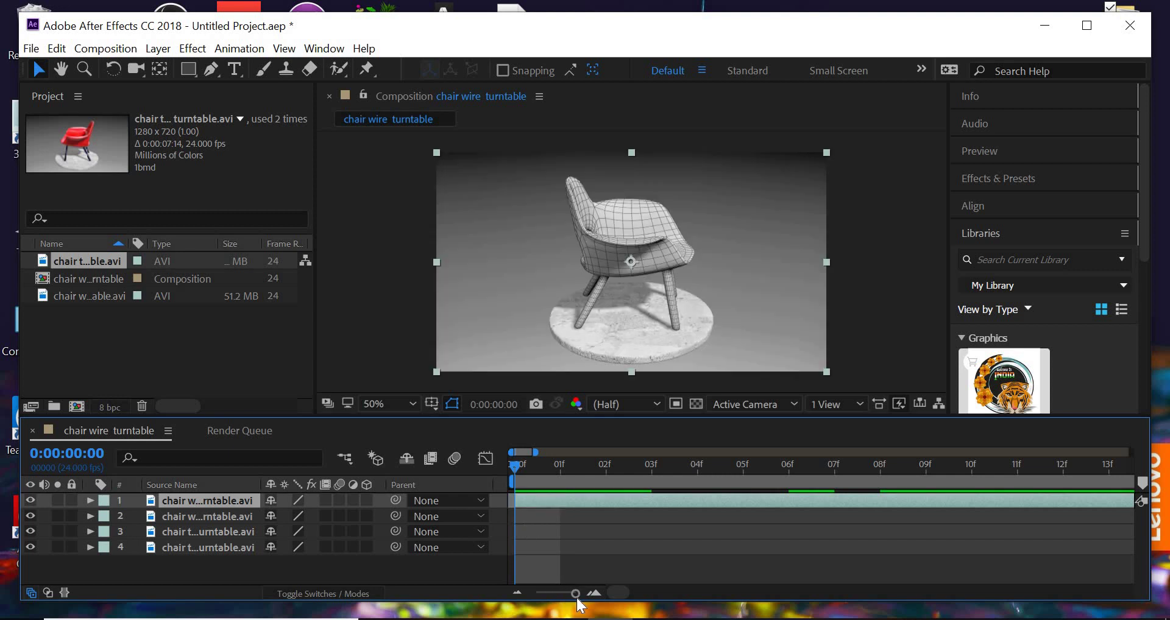
# Align the start of both cross-dissolving layers with the end of the first wire clip at 0:00:03:18
pyautogui.click(518, 593)
pyautogui.moveTo(628, 465); pyautogui.dragTo(631, 466)
pyautogui.moveTo(561, 594); pyautogui.dragTo(577, 594)
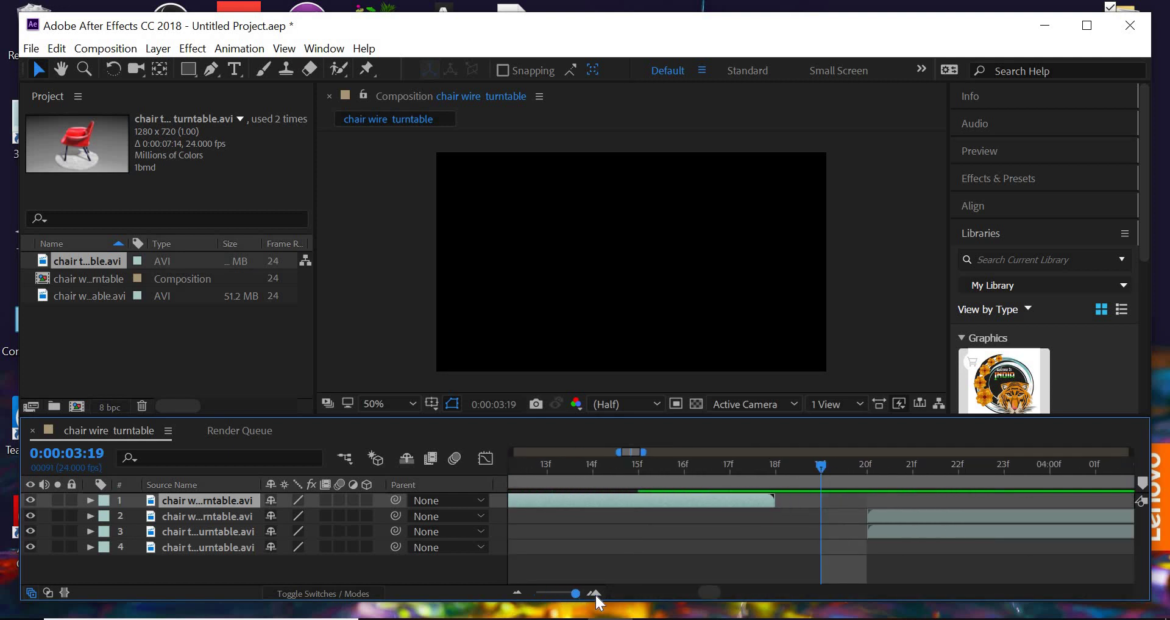
pyautogui.click(911, 516)
pyautogui.keyDown('ctrl'); pyautogui.click(909, 533); pyautogui.keyUp('ctrl')
pyautogui.click(776, 462)
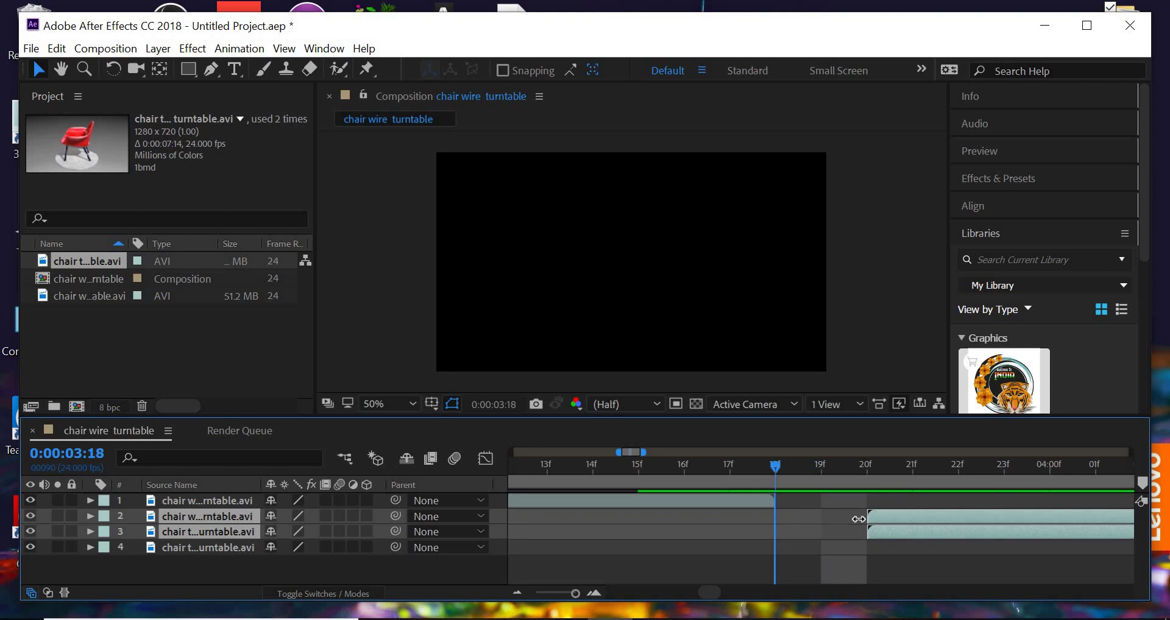
pyautogui.moveTo(889, 516); pyautogui.dragTo(838, 520)
pyautogui.press('[')
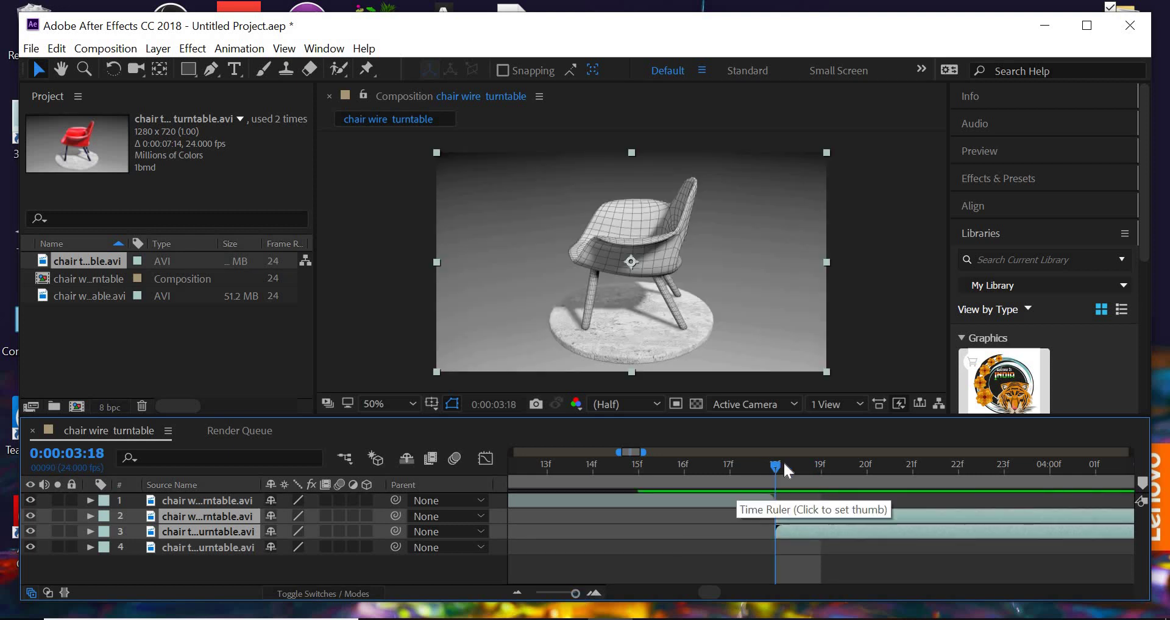
# Check the frames on both sides of the joint between the first wire clip and the dissolving pair
pyautogui.press('pageup')
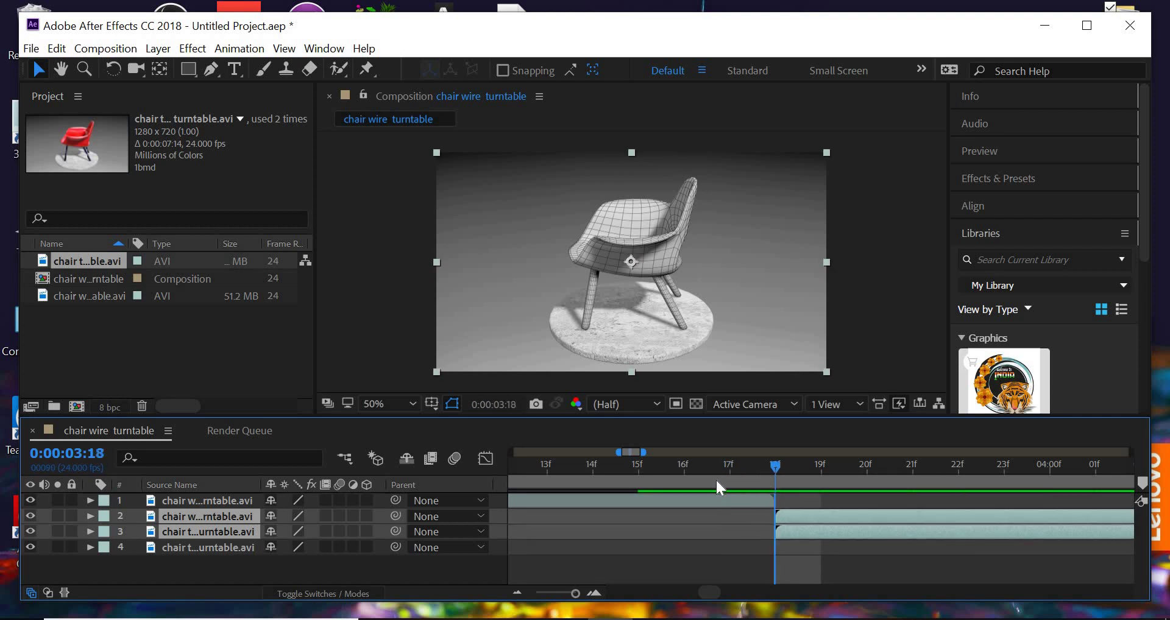
pyautogui.click(914, 481)
pyautogui.click(685, 485)
pyautogui.click(776, 491)
pyautogui.click(901, 490)
pyautogui.click(639, 491)
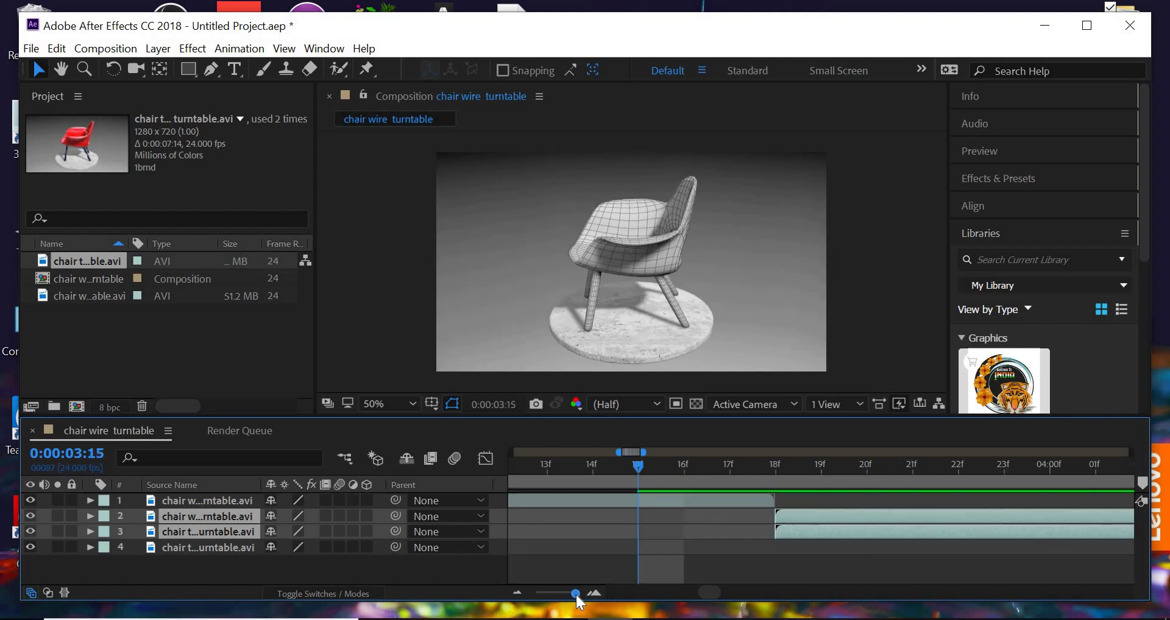
# Move the bottom textured clip earlier so it begins directly where the dissolving pair ends
pyautogui.moveTo(575, 593); pyautogui.dragTo(535, 593)
pyautogui.click(863, 468)
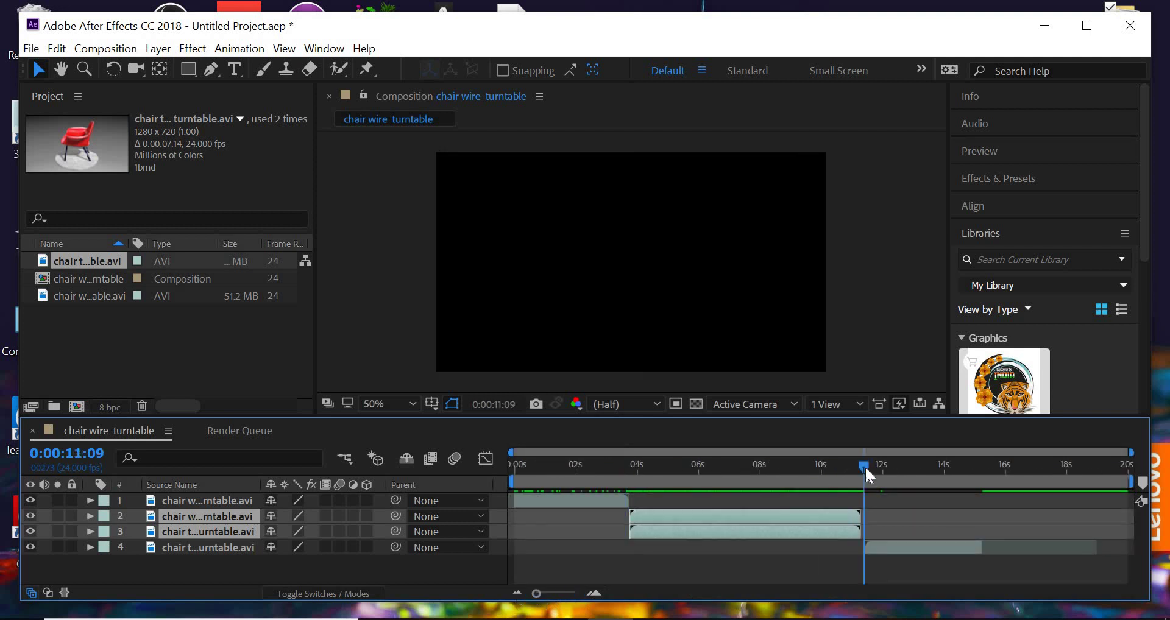
pyautogui.moveTo(564, 595); pyautogui.dragTo(574, 593)
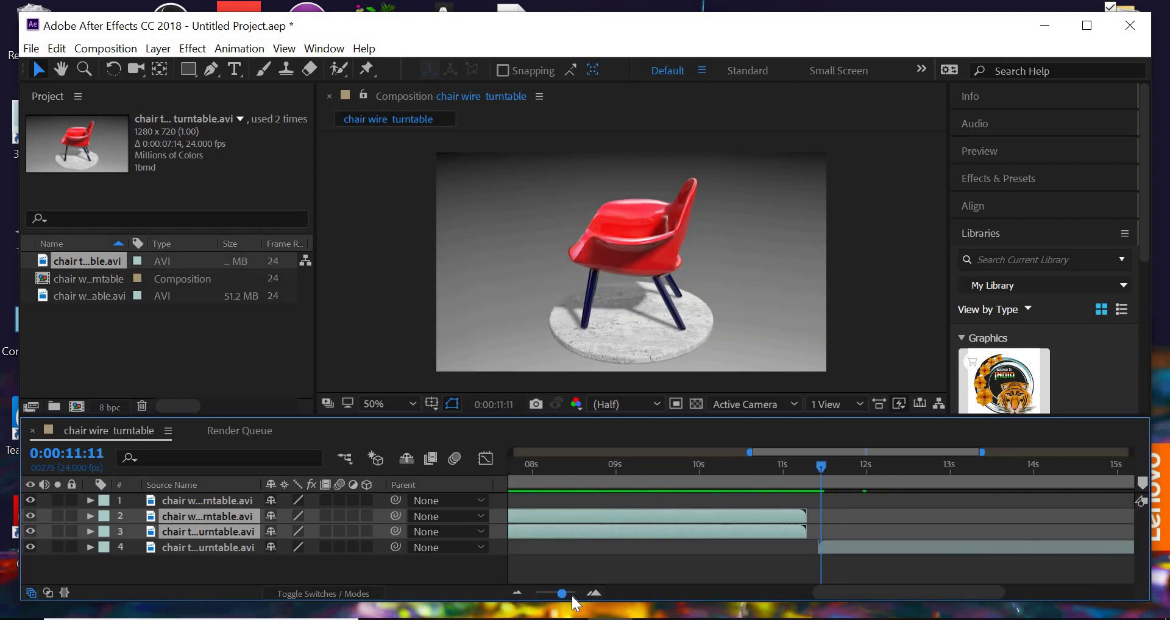
pyautogui.click(725, 462)
pyautogui.moveTo(798, 546); pyautogui.dragTo(720, 550)
# Scrub through the assembled sequence and place the playhead on the final textured clip's last frame, 0:00:15:02
pyautogui.moveTo(574, 594); pyautogui.dragTo(515, 601)
pyautogui.moveTo(590, 462); pyautogui.dragTo(466, 468)
pyautogui.click(925, 487)
pyautogui.moveTo(967, 503); pyautogui.dragTo(978, 510)
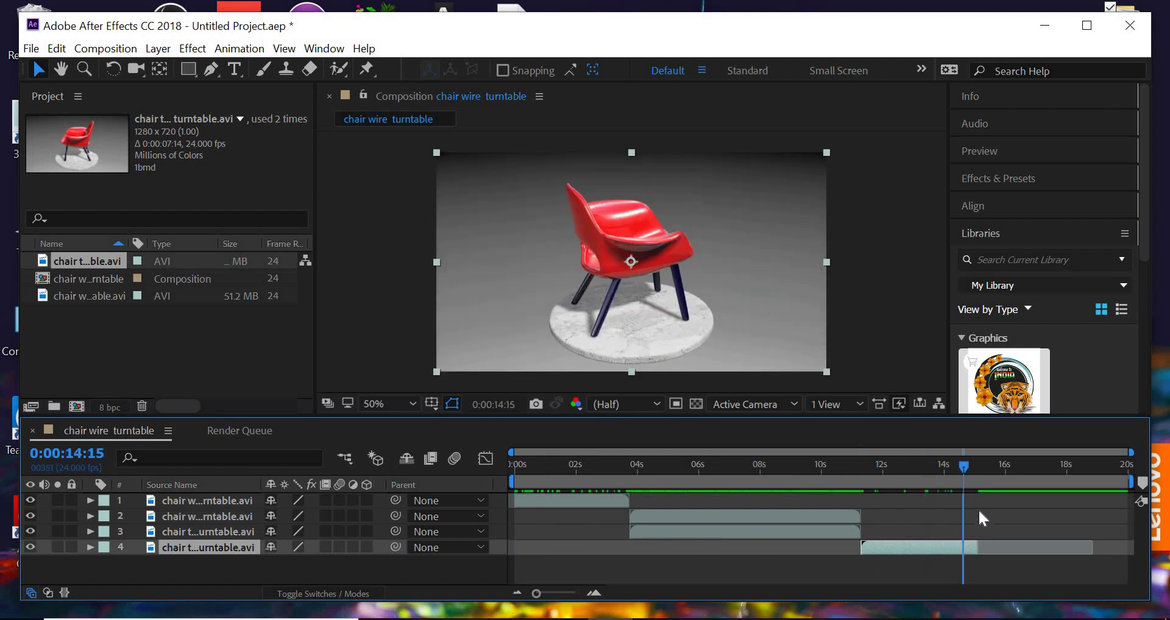
pyautogui.moveTo(537, 595); pyautogui.dragTo(575, 608)
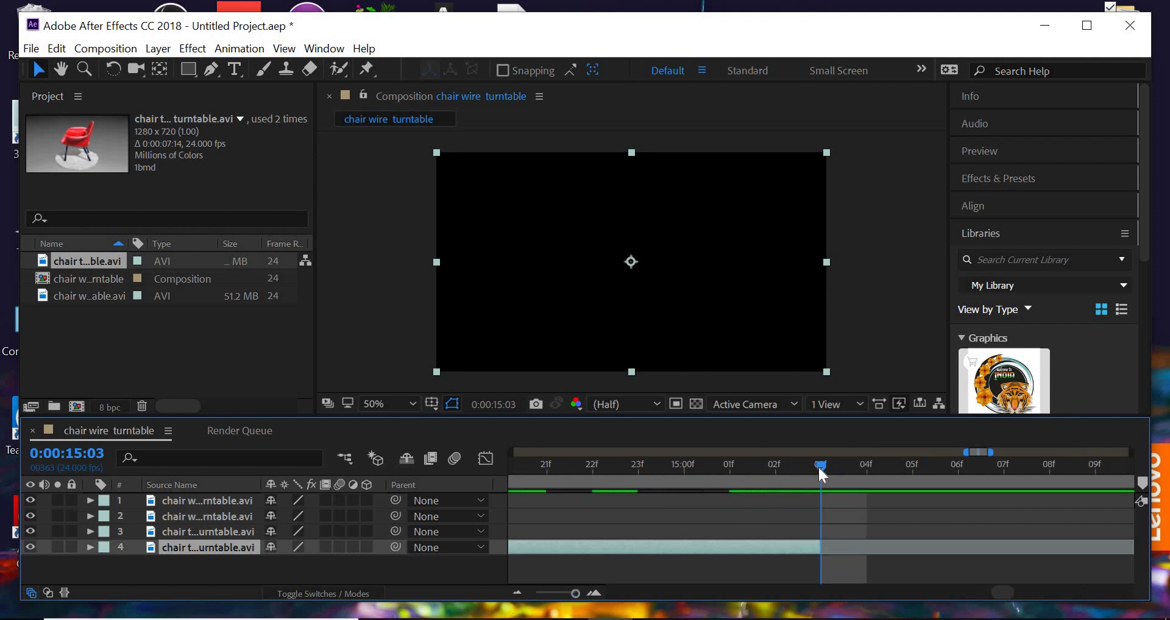
pyautogui.click(784, 470)
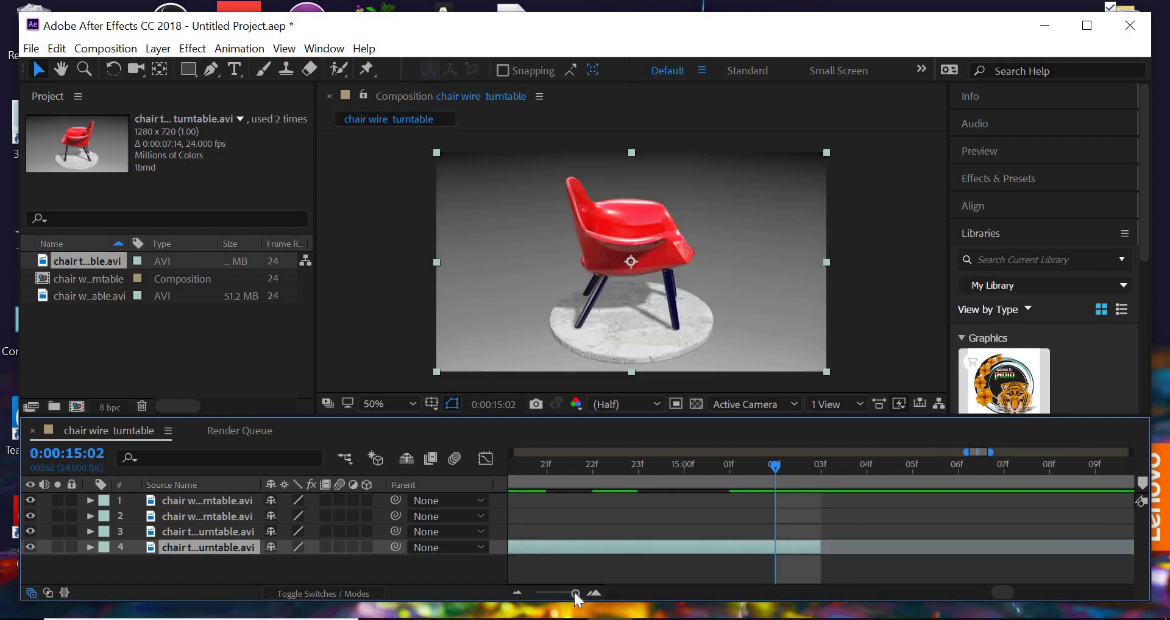
# Shorten the composition's work area so it ends at the playhead on the final textured clip's last frame, 0:00:15:02
pyautogui.press(';')
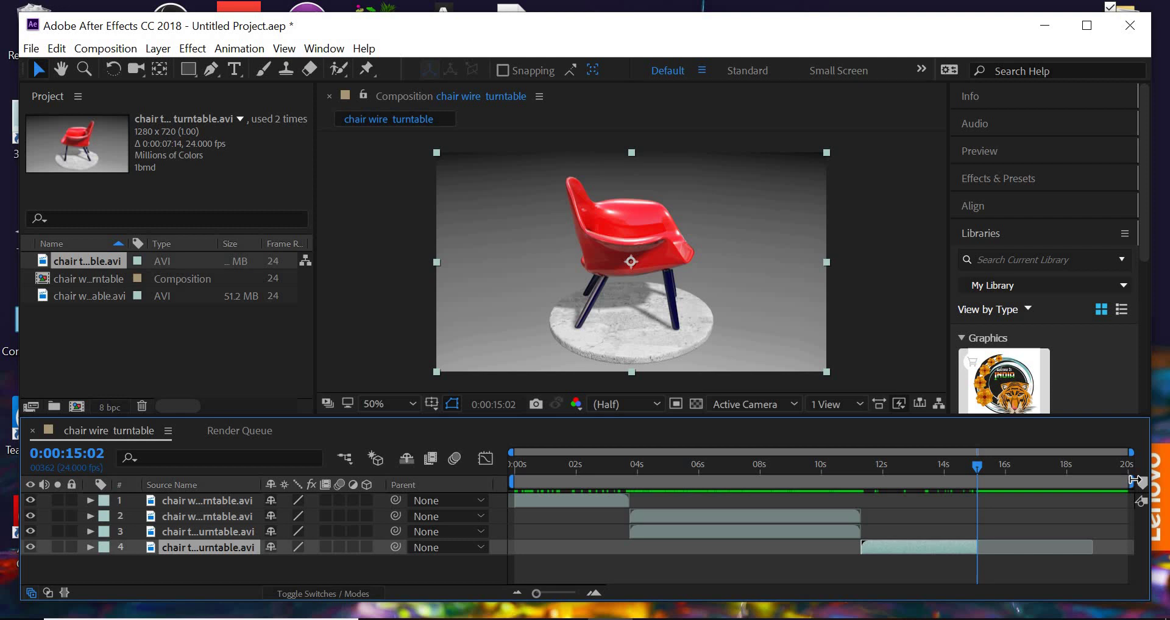
pyautogui.moveTo(1023, 496); pyautogui.dragTo(986, 501)
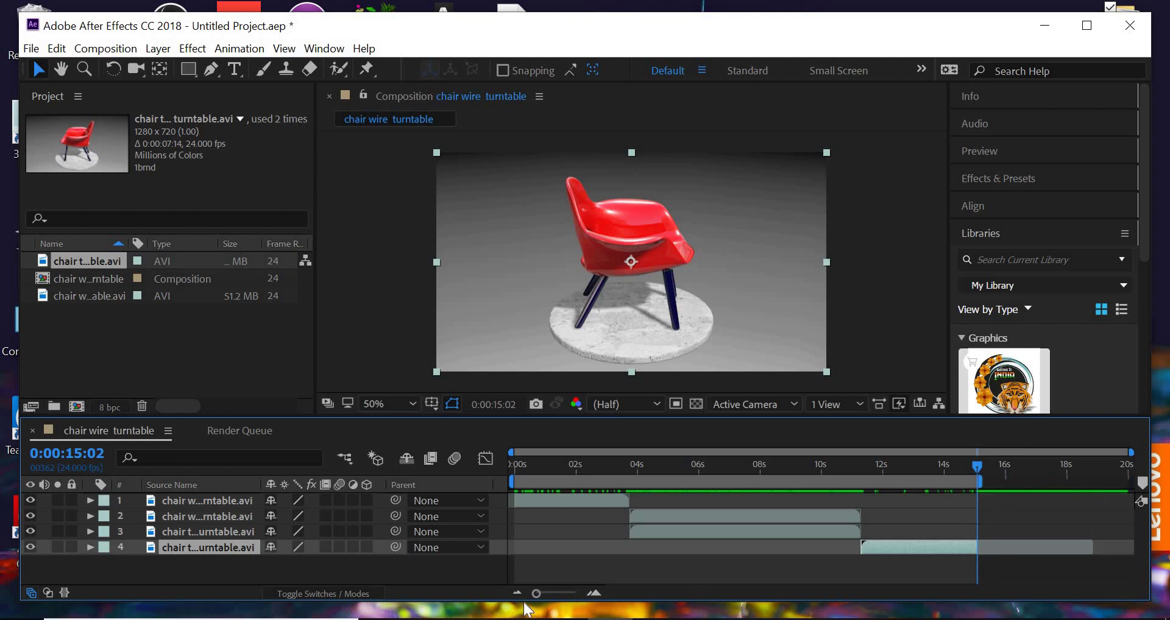
pyautogui.press(';')
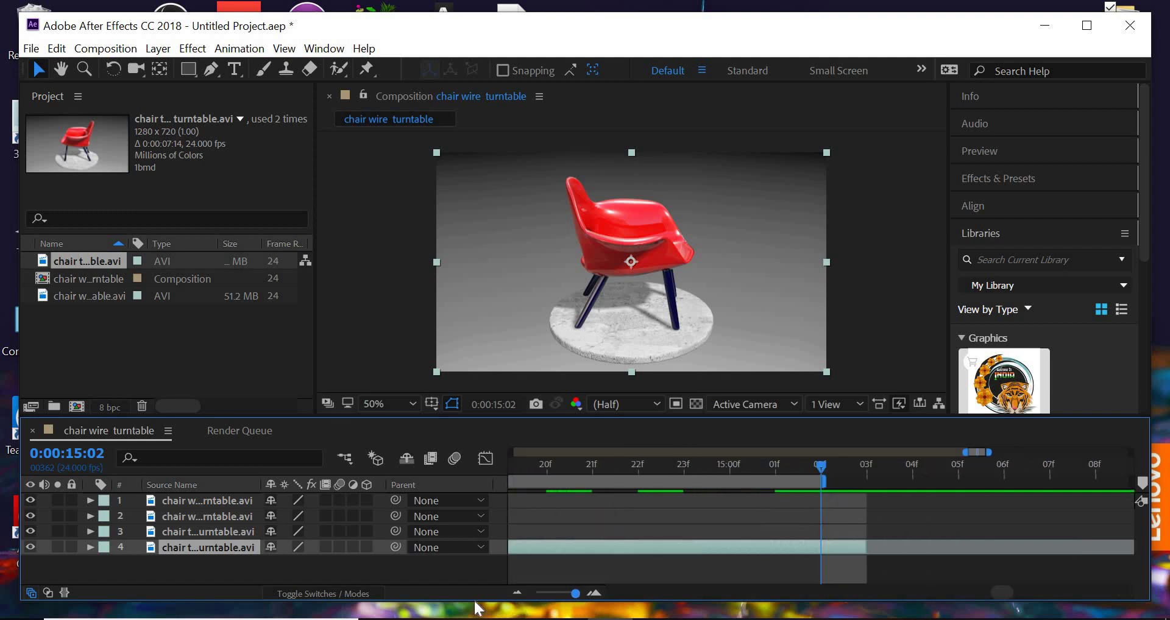
pyautogui.press(';')
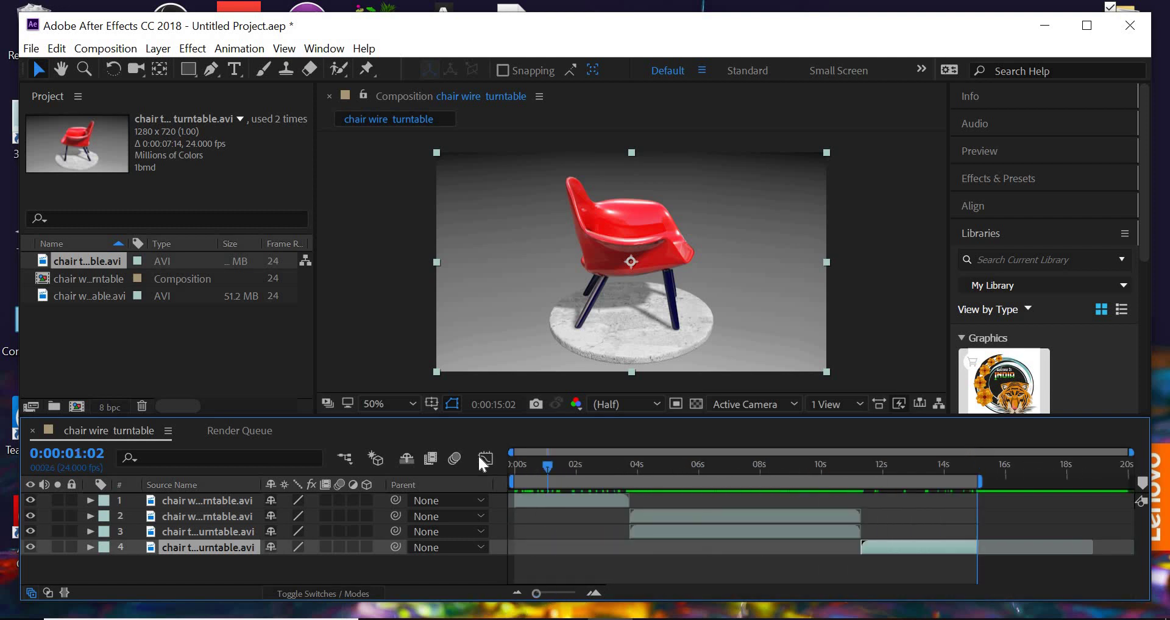
# Return to the start of the composition and play a short preview of the assembled sequence
pyautogui.press('Home')
pyautogui.press('h')
pyautogui.press('space')
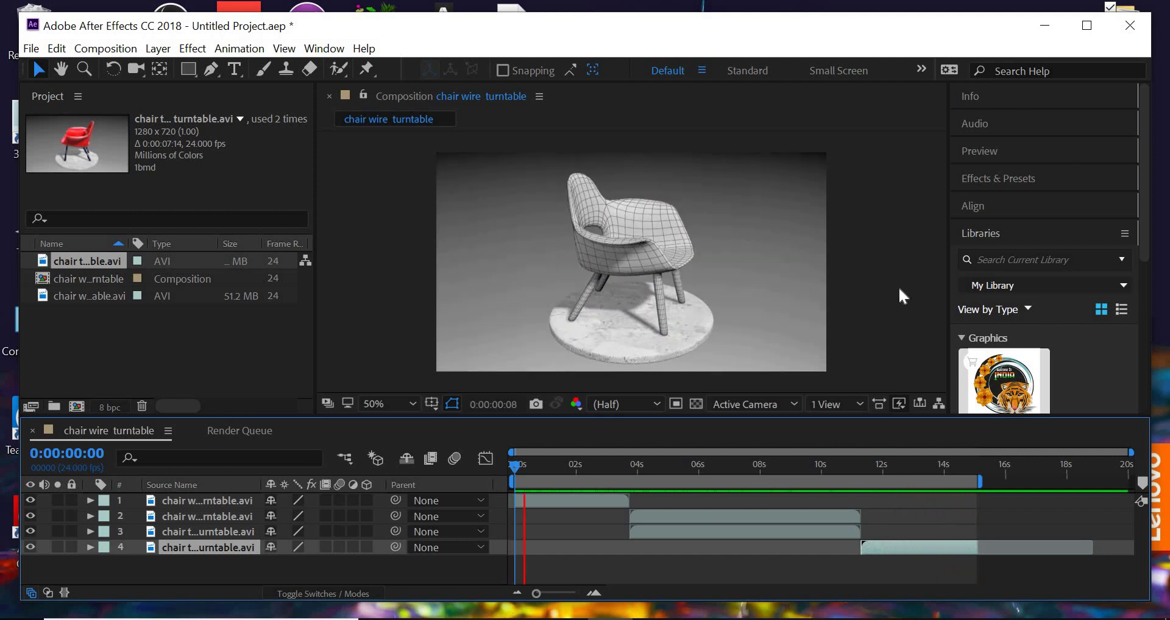
pyautogui.press('space')
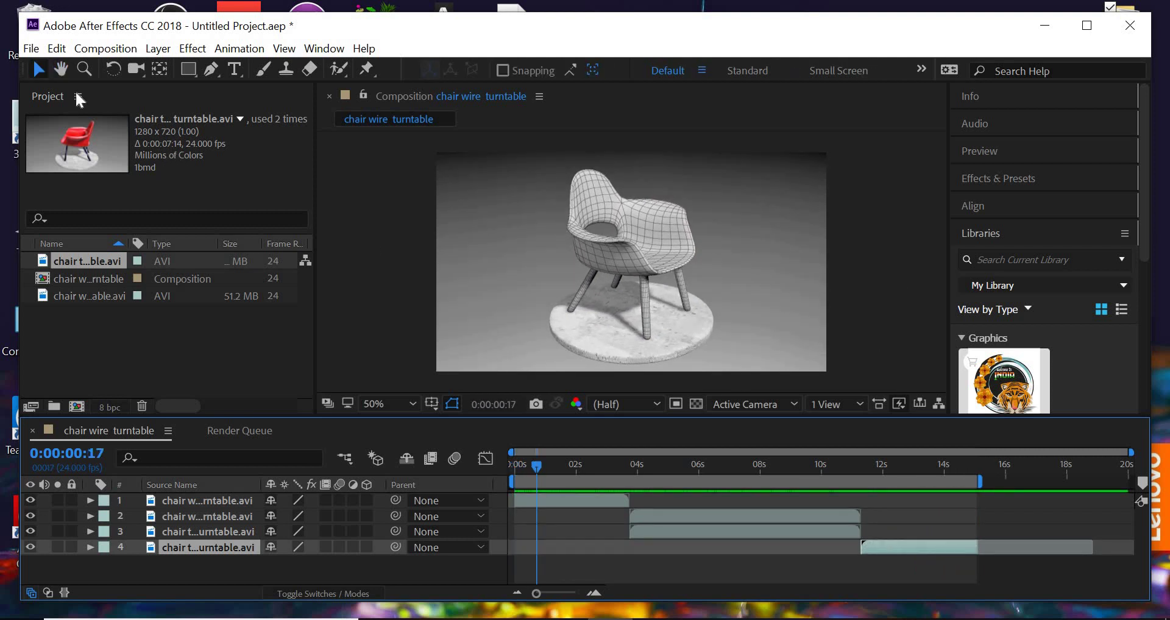
# Add the chair turntable composition to the render queue
pyautogui.click(107, 49)
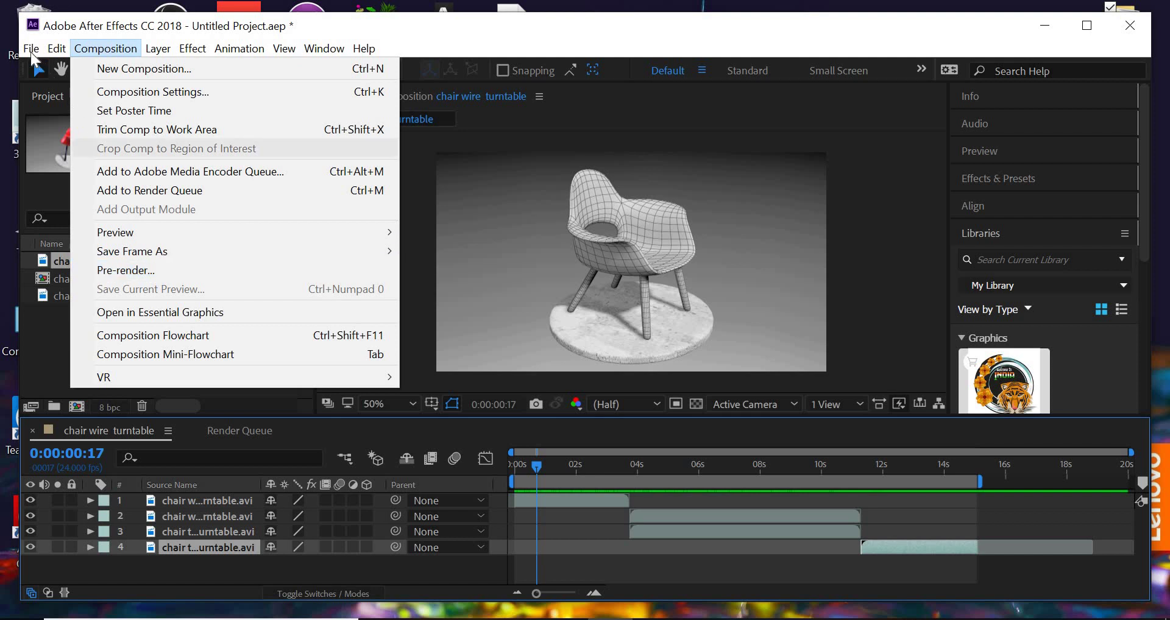
pyautogui.click(30, 49)
pyautogui.moveTo(277, 315)
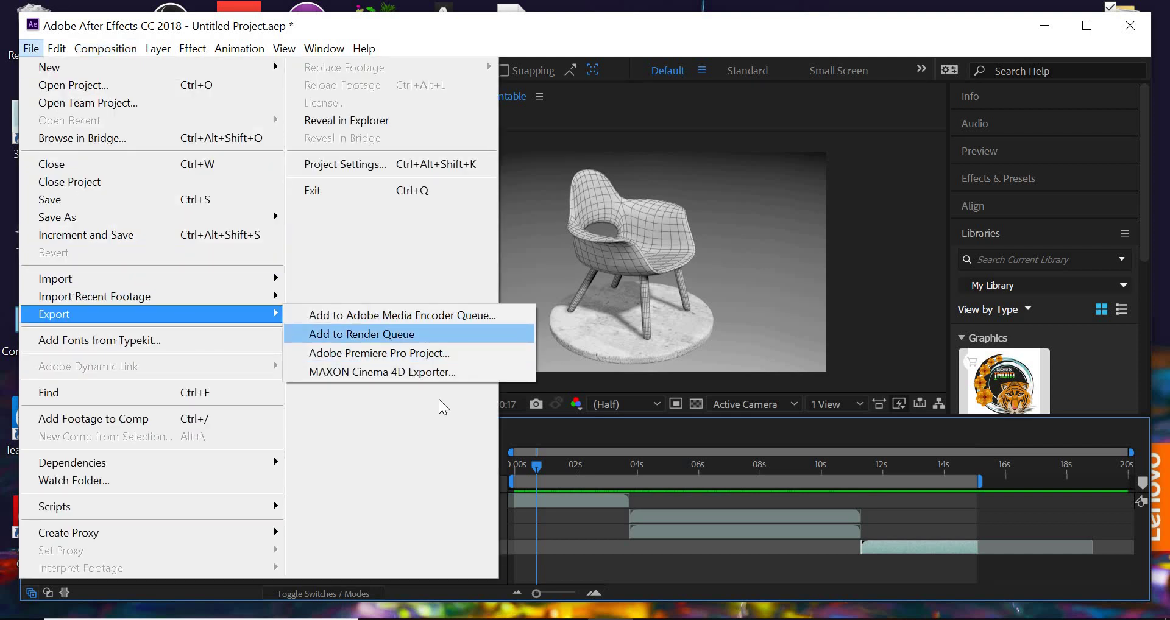
pyautogui.click(390, 337)
# Set the render's output file to "chair turntable final" as AVI in the 3d modelling > chair > organic chair folder
pyautogui.click(510, 552)
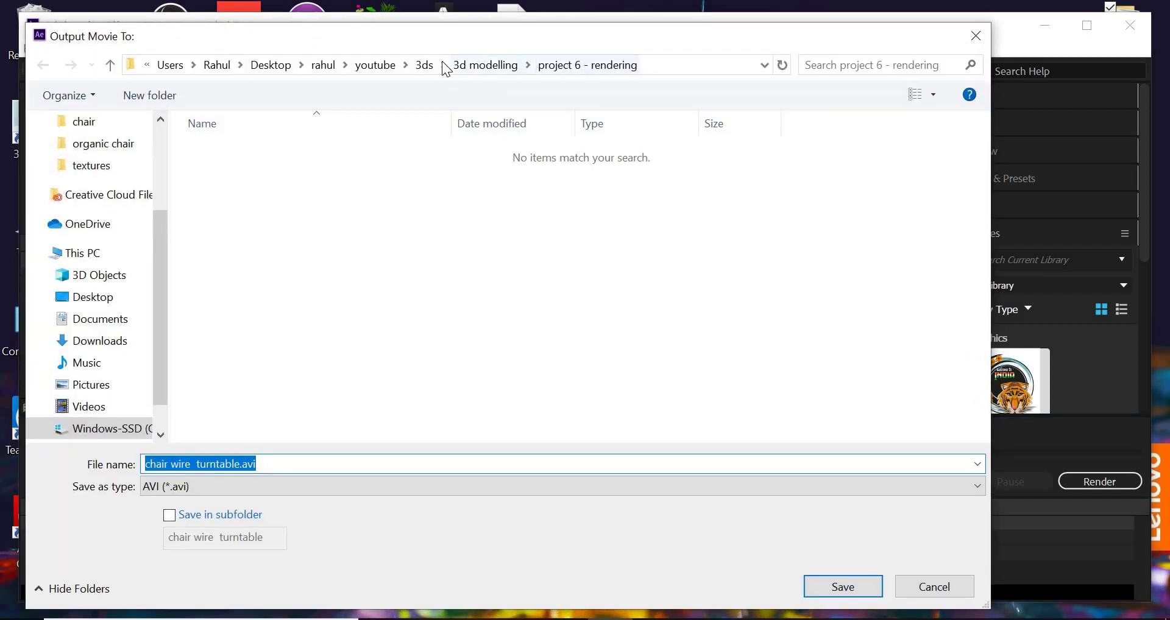
pyautogui.click(424, 68)
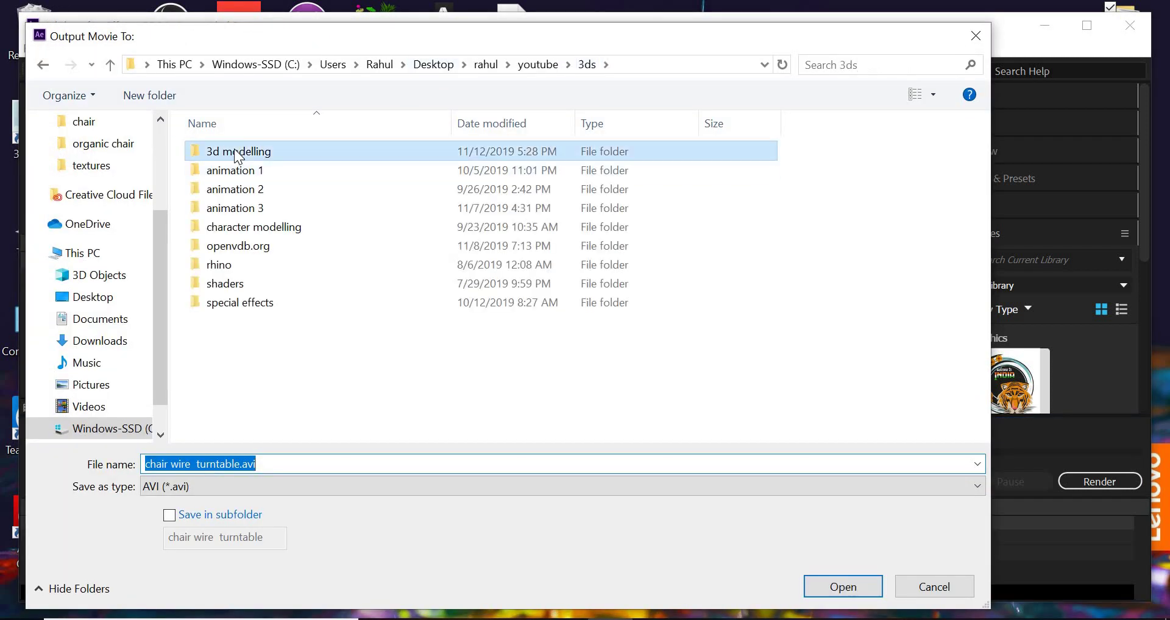
pyautogui.doubleClick(235, 153)
pyautogui.doubleClick(235, 152)
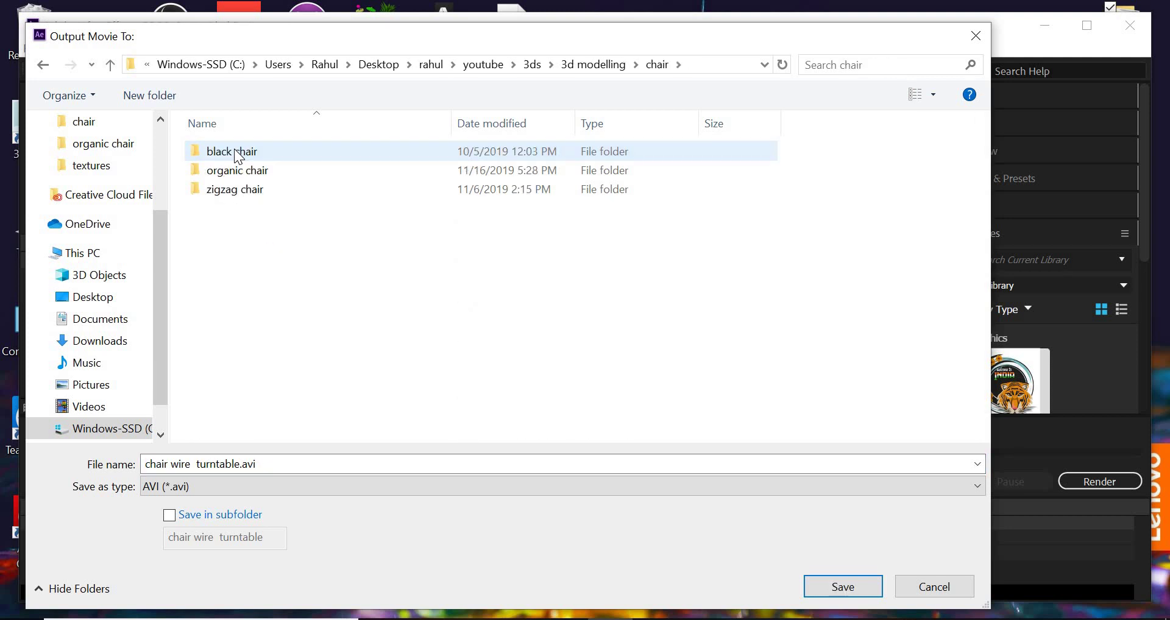
pyautogui.doubleClick(236, 174)
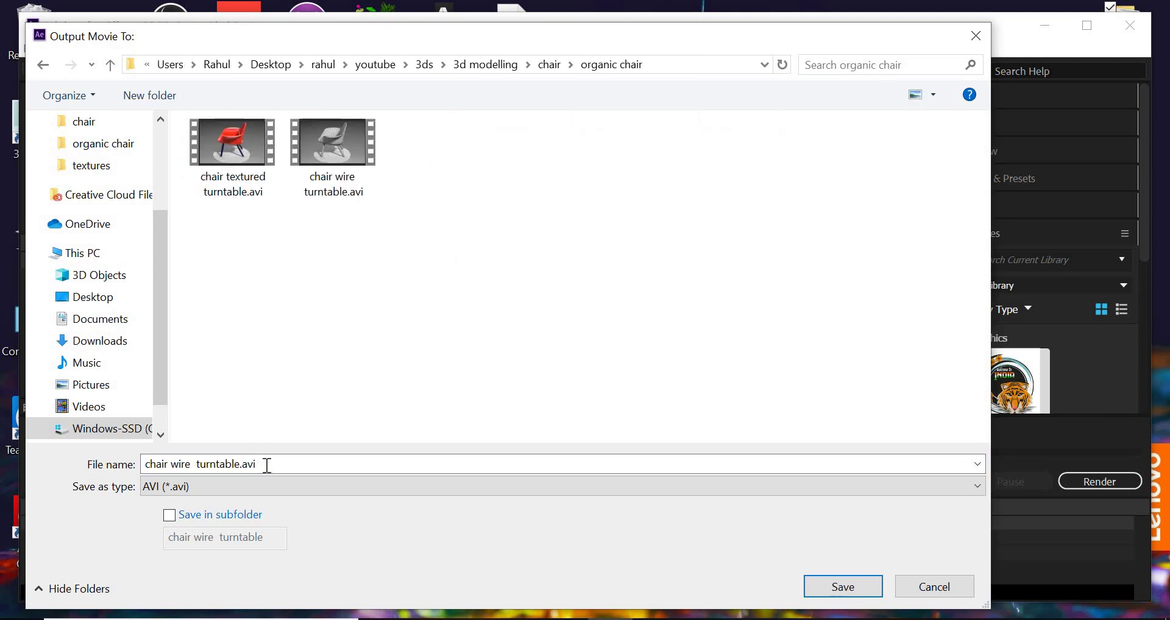
pyautogui.write('cha')
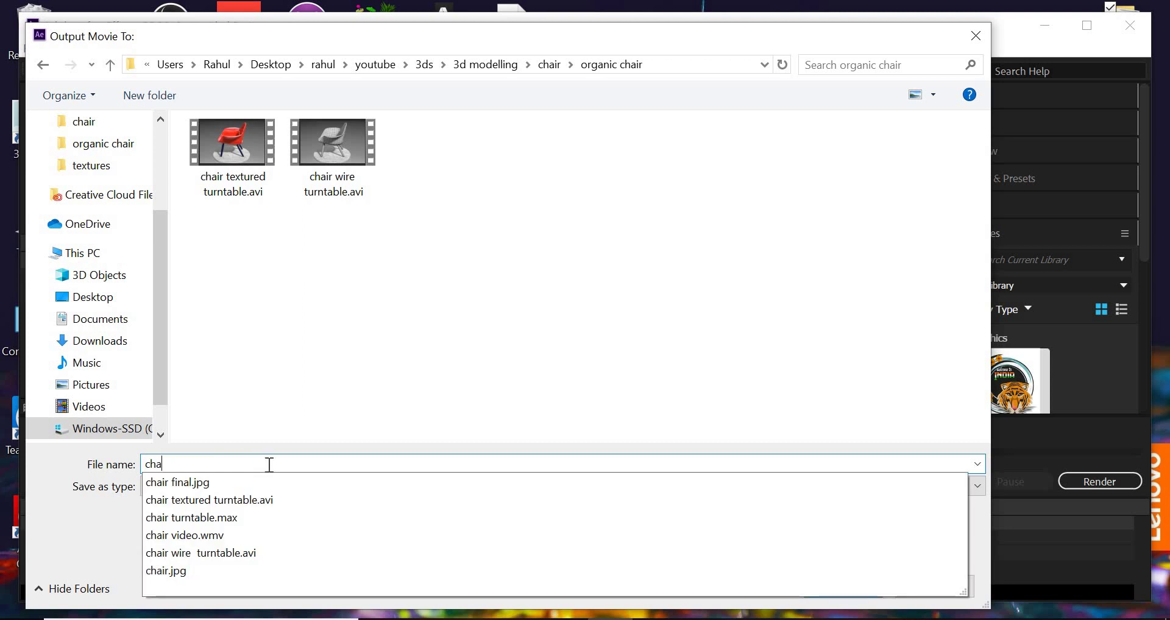
pyautogui.write('ir turntable final')
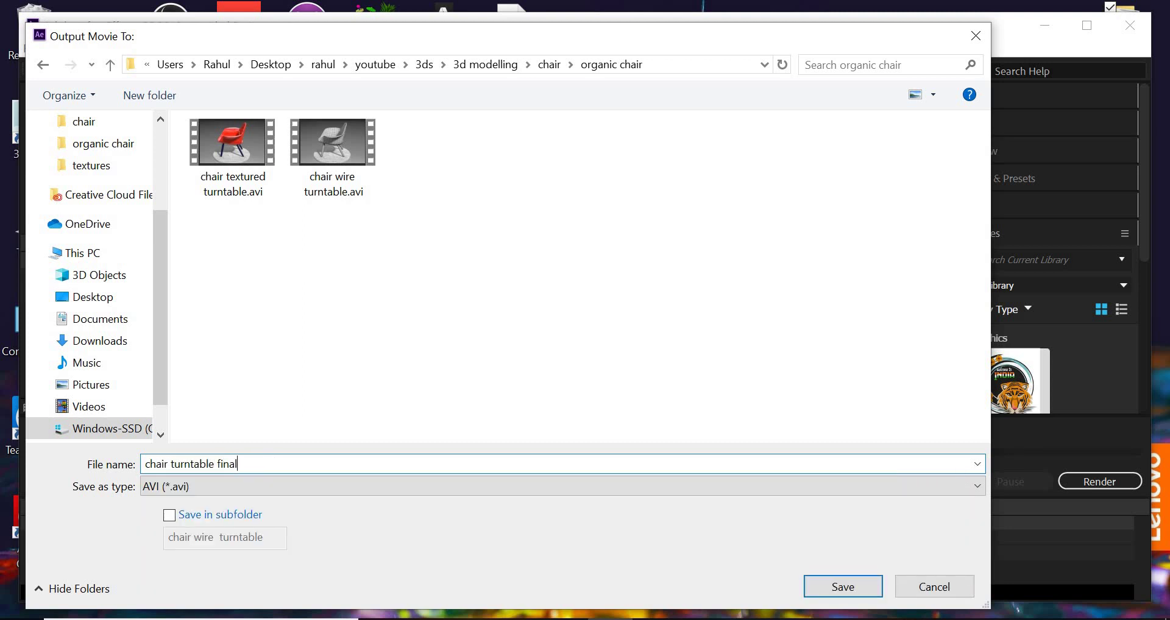
pyautogui.press('Return')
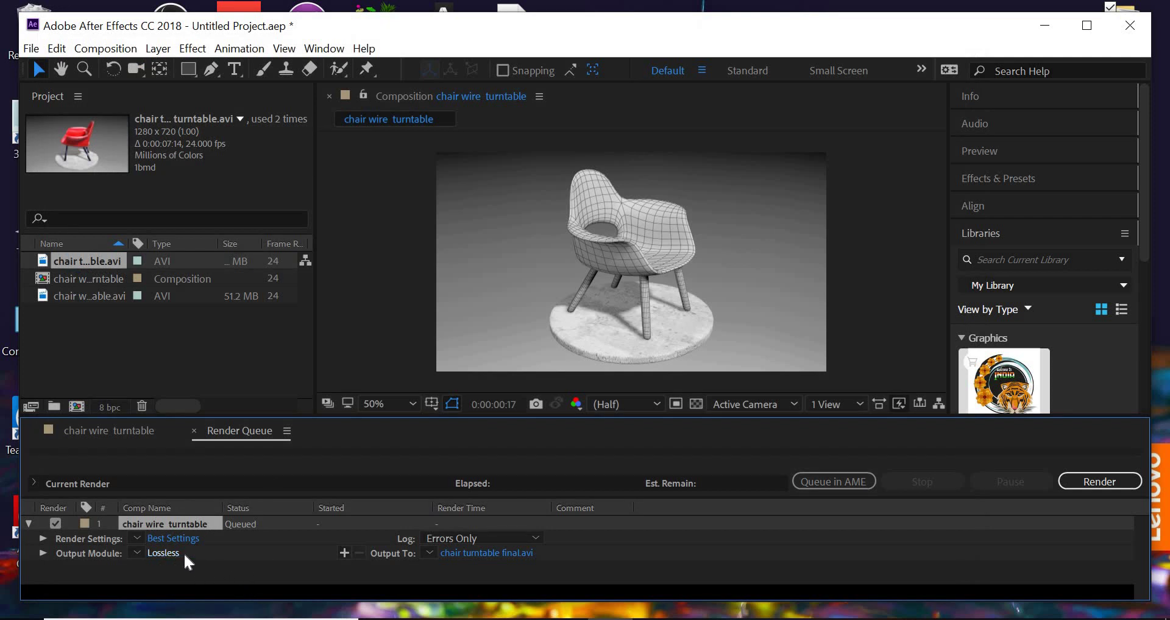
# Set the AVI output module's video codec to DV (24p Advanced) and start rendering the queued composition
pyautogui.click(173, 554)
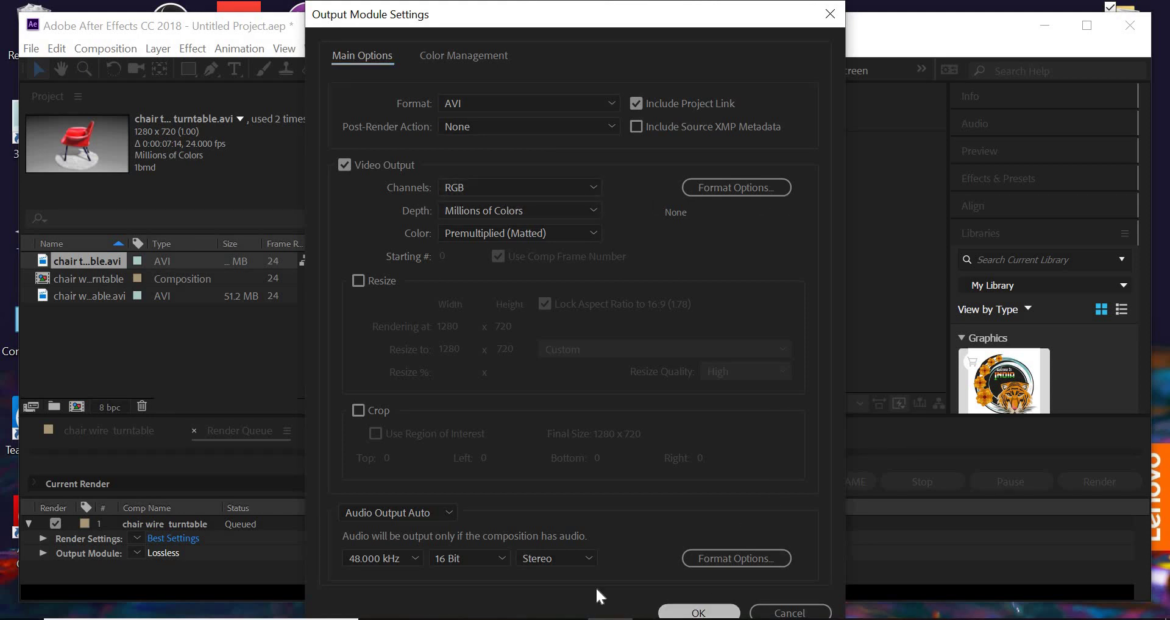
pyautogui.click(699, 612)
pyautogui.click(187, 552)
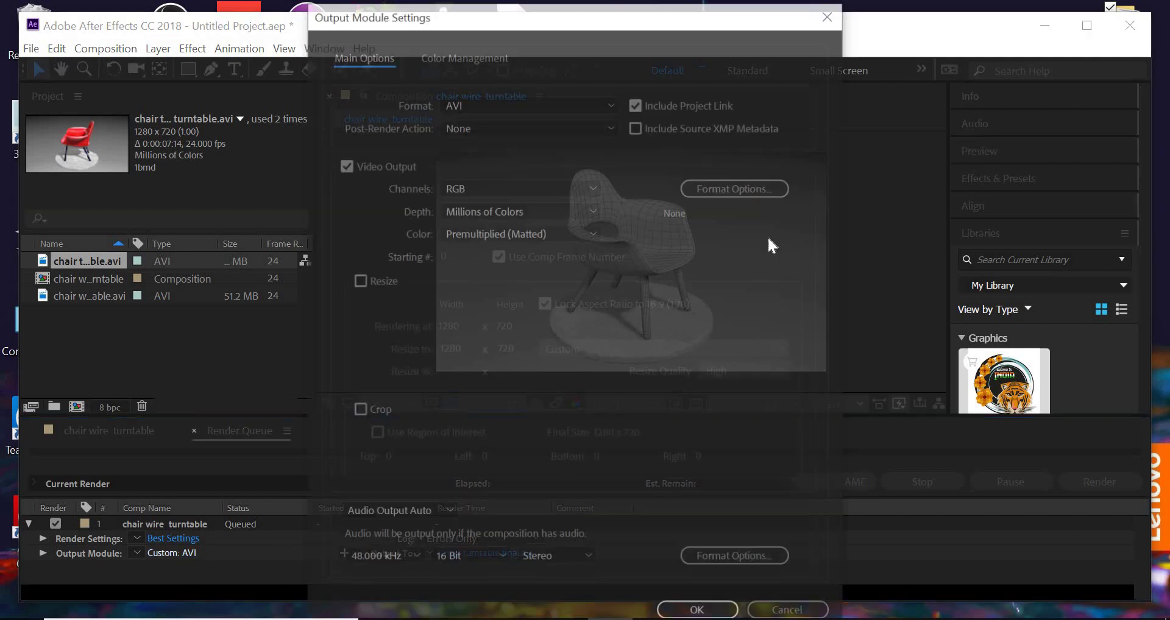
pyautogui.click(747, 190)
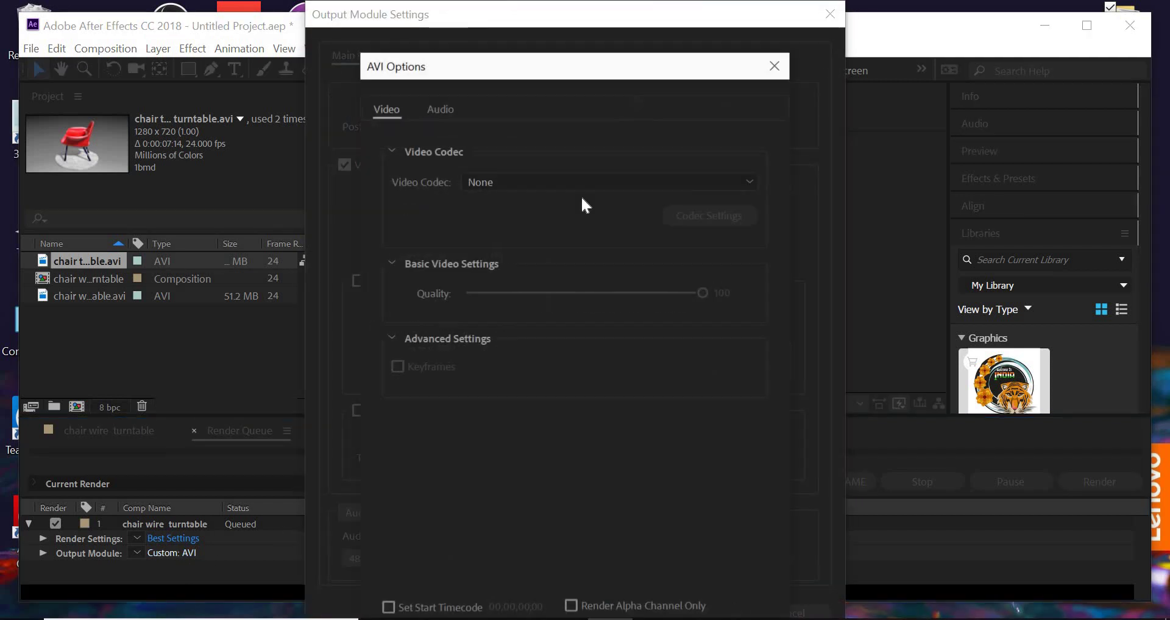
pyautogui.click(529, 183)
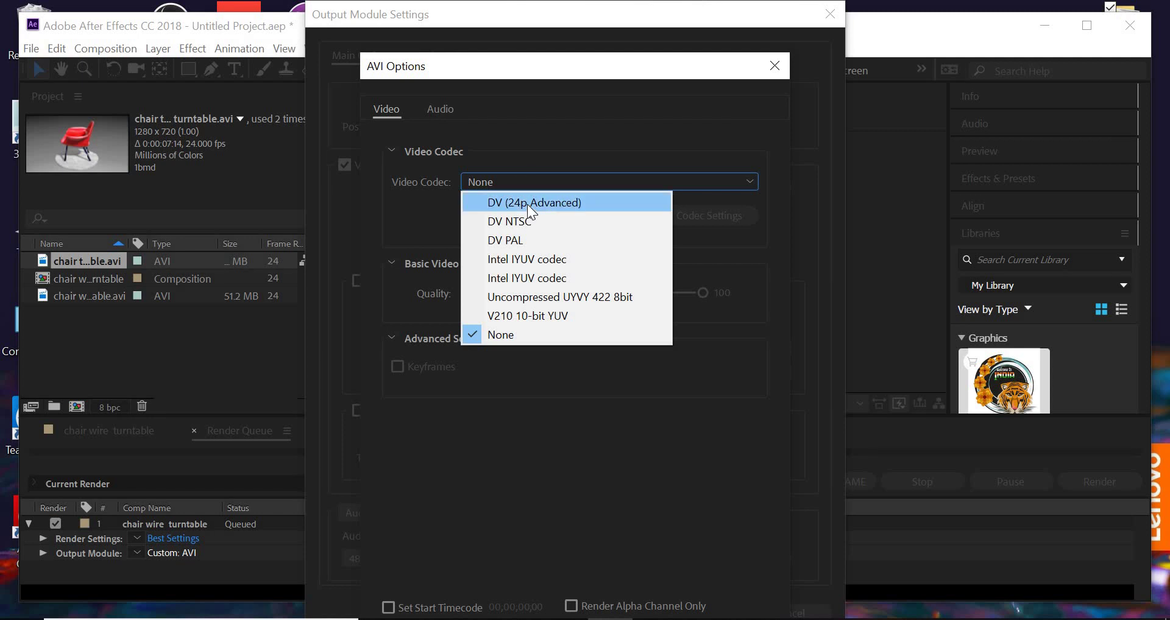
pyautogui.click(527, 203)
pyautogui.moveTo(601, 67); pyautogui.dragTo(601, 12)
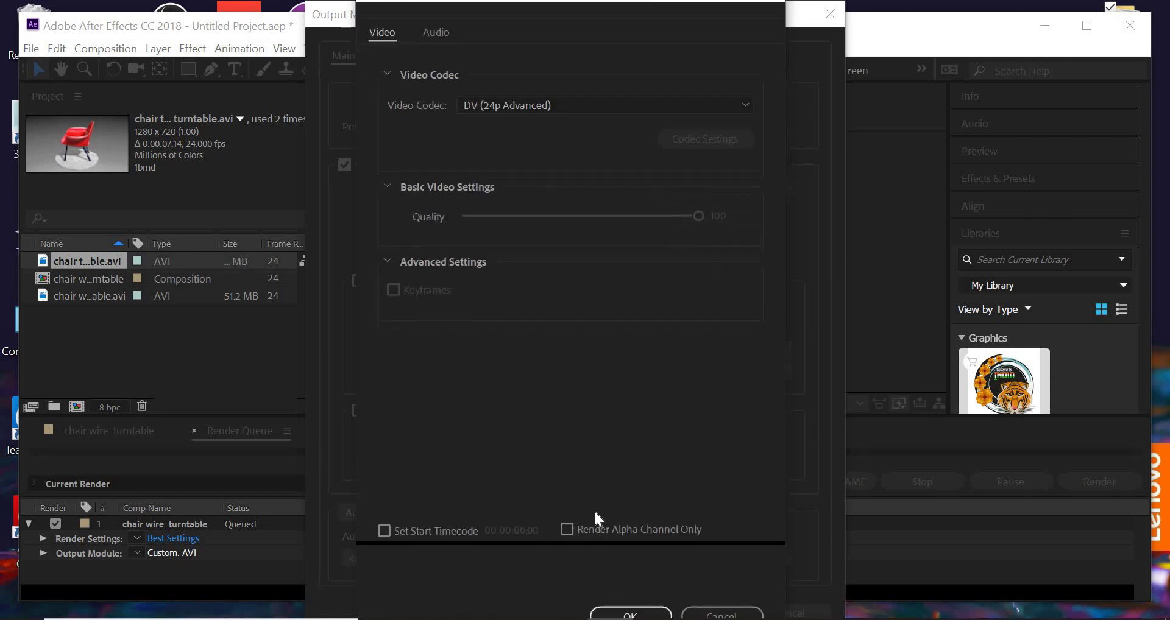
pyautogui.moveTo(687, 12)
pyautogui.mouseDown()
pyautogui.moveTo(683, 2)
pyautogui.moveTo(679, 18)
pyautogui.mouseUp()
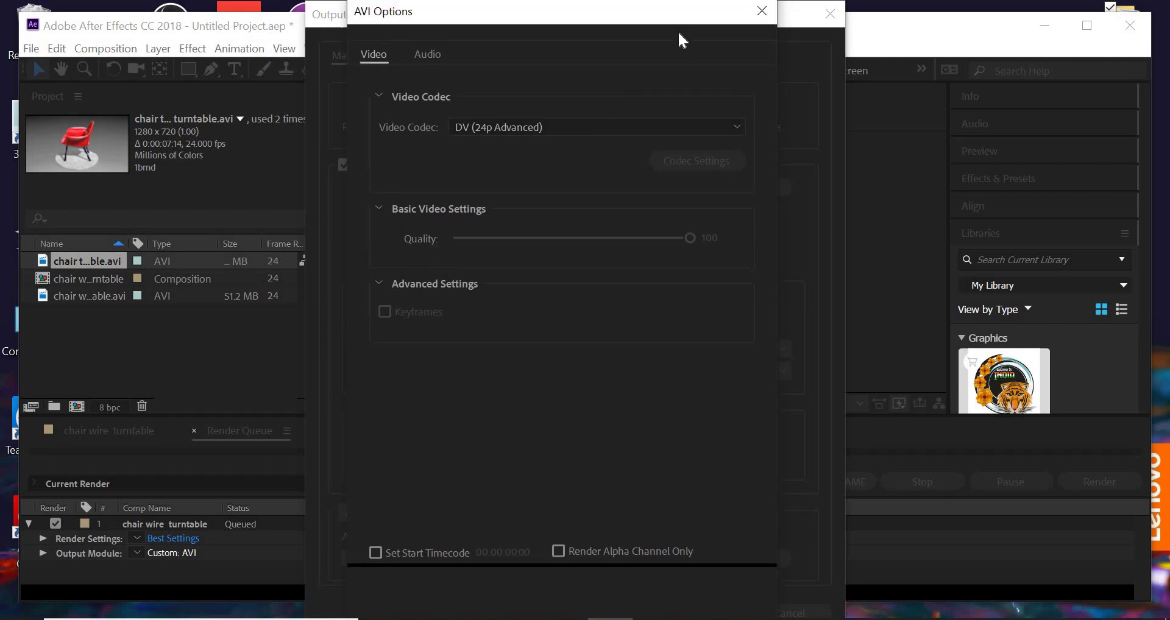
pyautogui.click(634, 612)
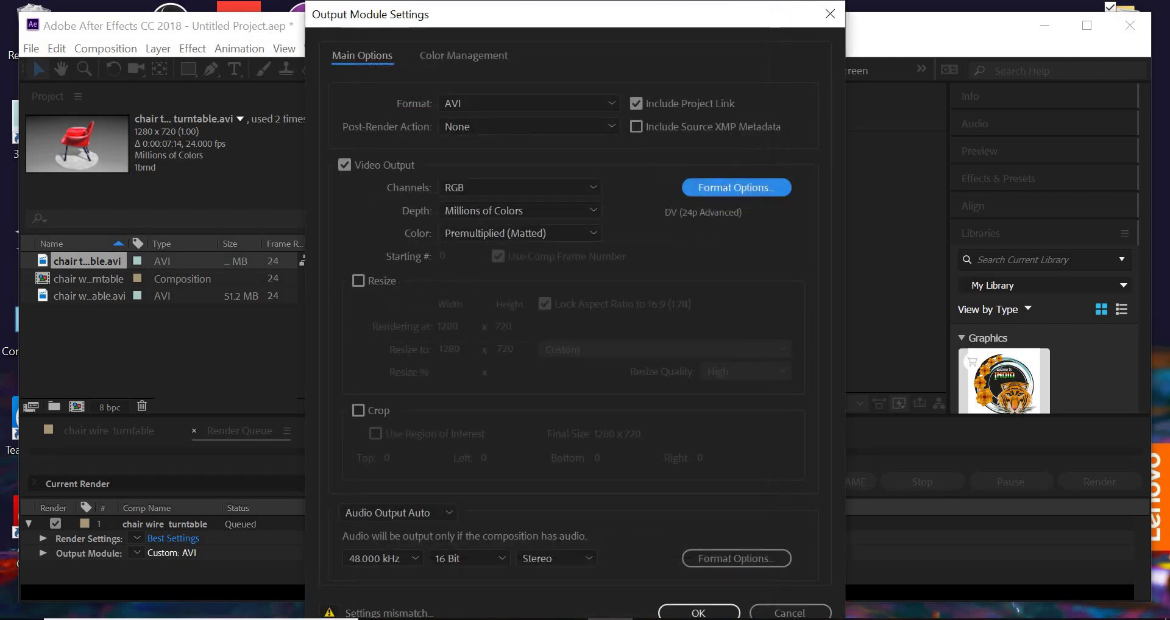
pyautogui.click(697, 613)
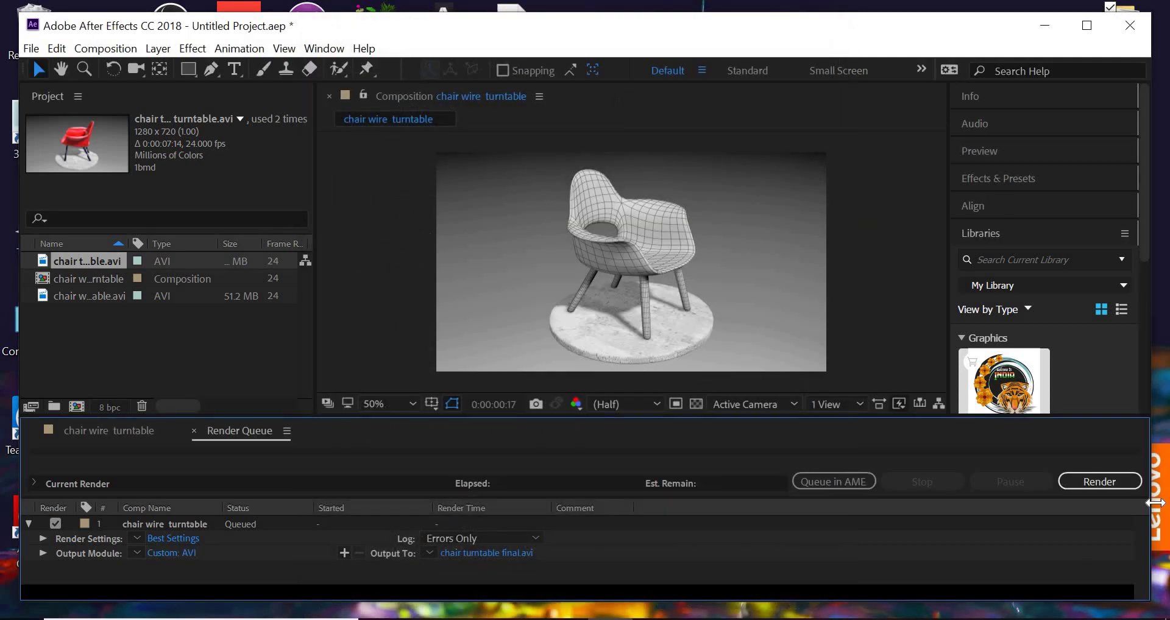
pyautogui.click(1110, 482)
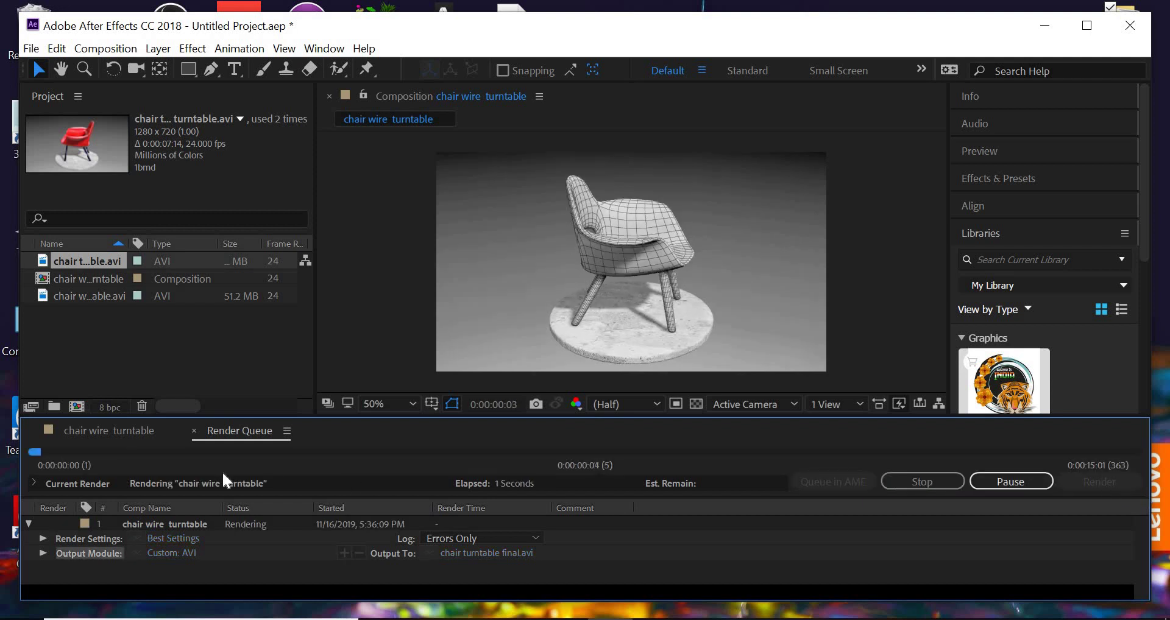